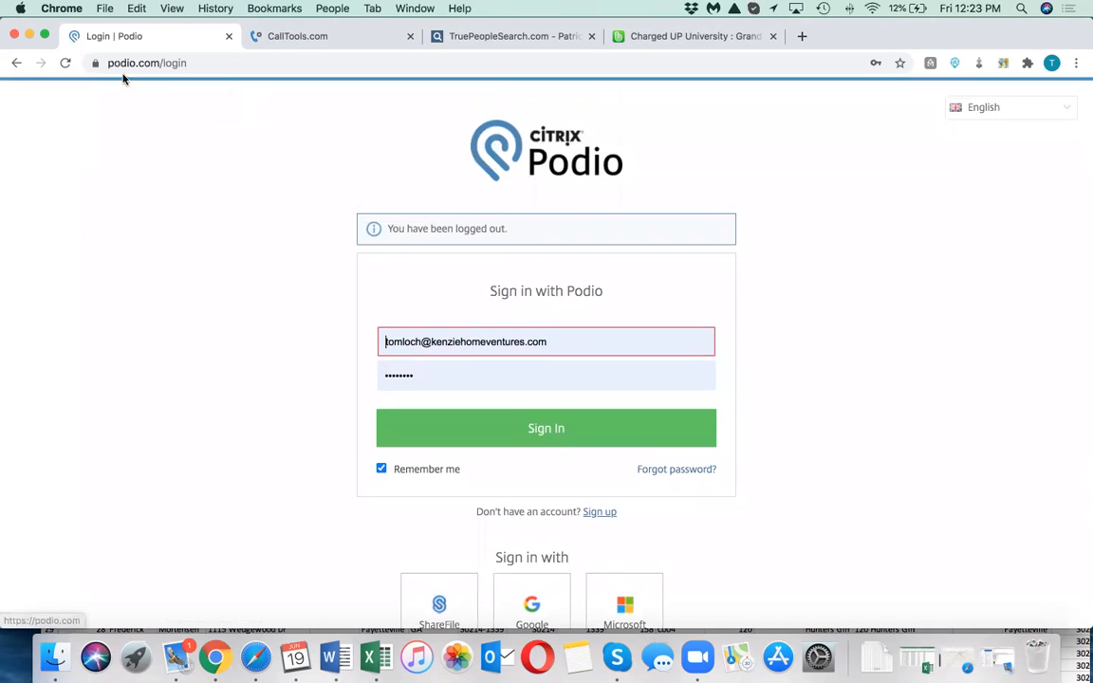
# Sign in to Podio with an existing Google account
pyautogui.scroll(-5, 328, 271)
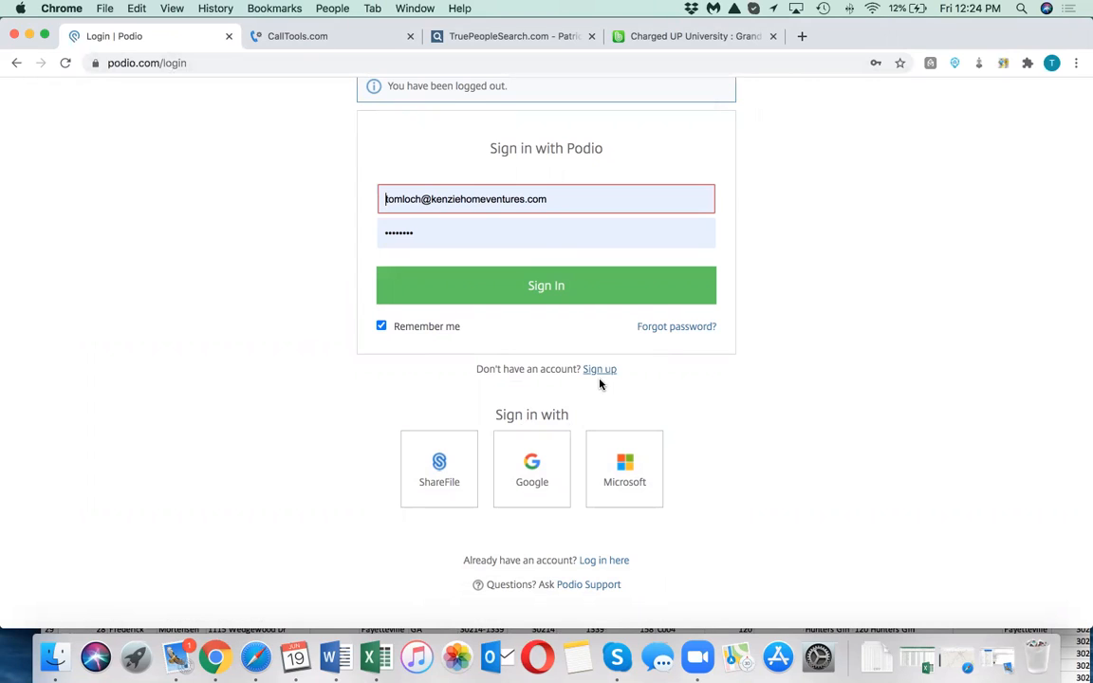
pyautogui.click(529, 470)
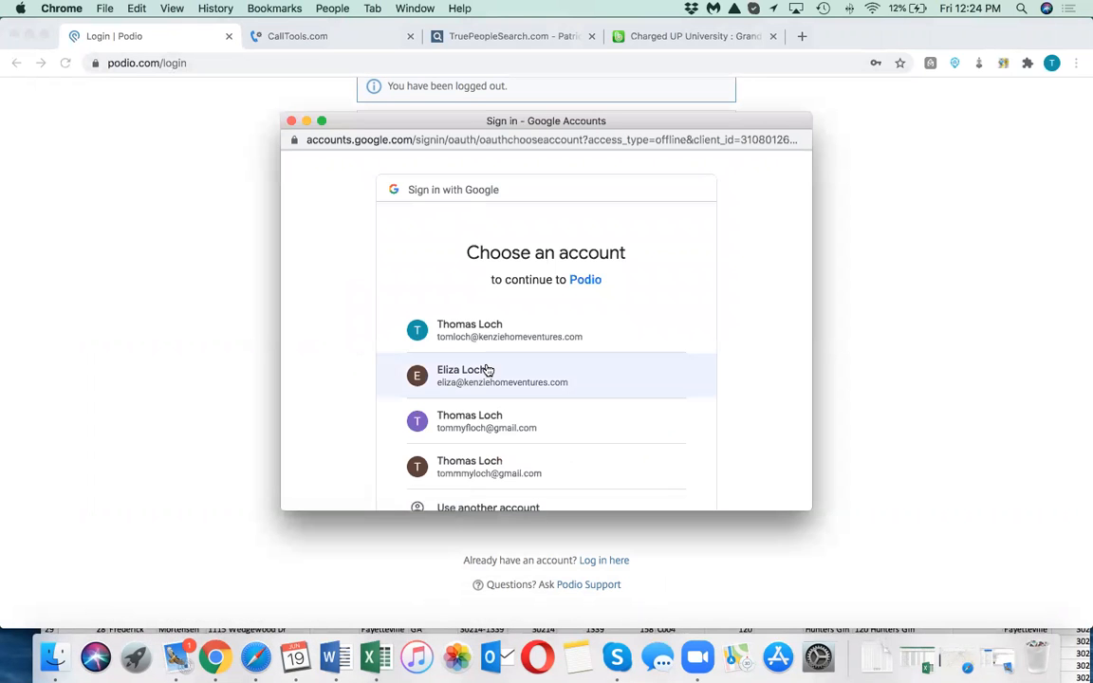
pyautogui.scroll(-3, 482, 356)
pyautogui.click(477, 317)
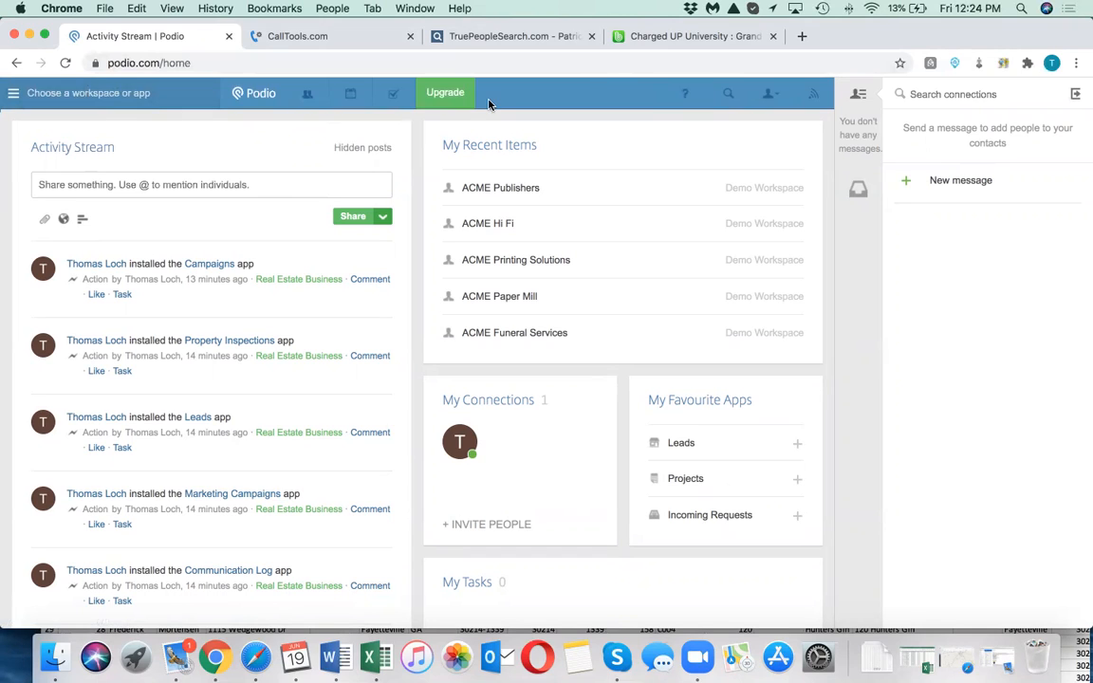
# Open the Project Management workspace and go to the App Market to add an app
pyautogui.click(14, 92)
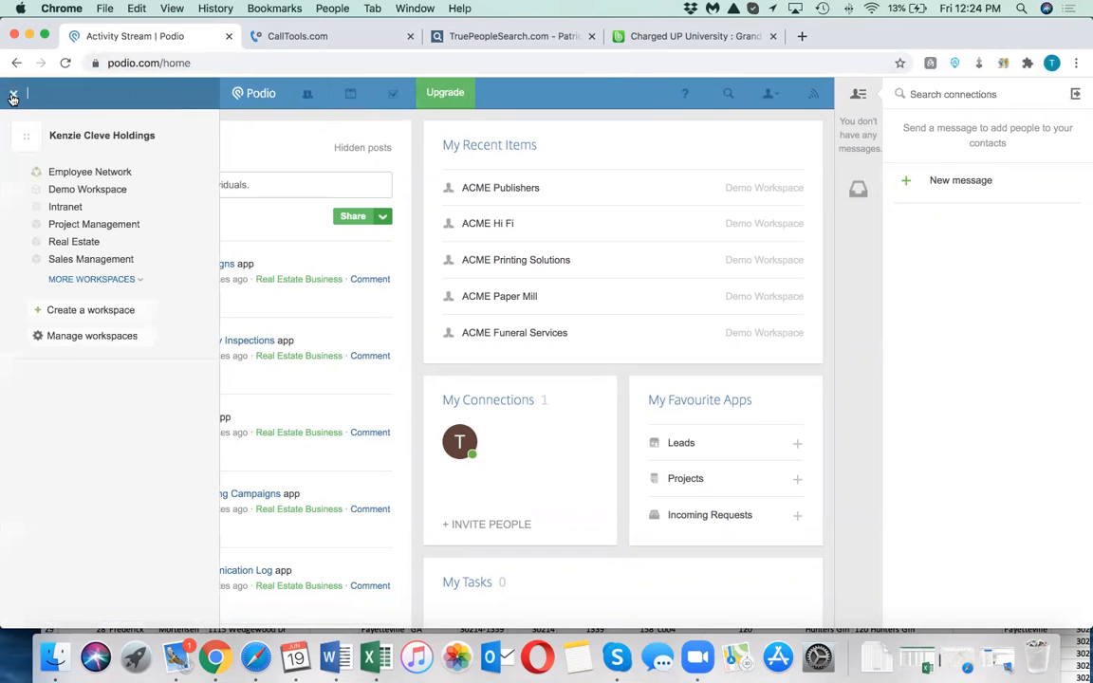
pyautogui.click(84, 227)
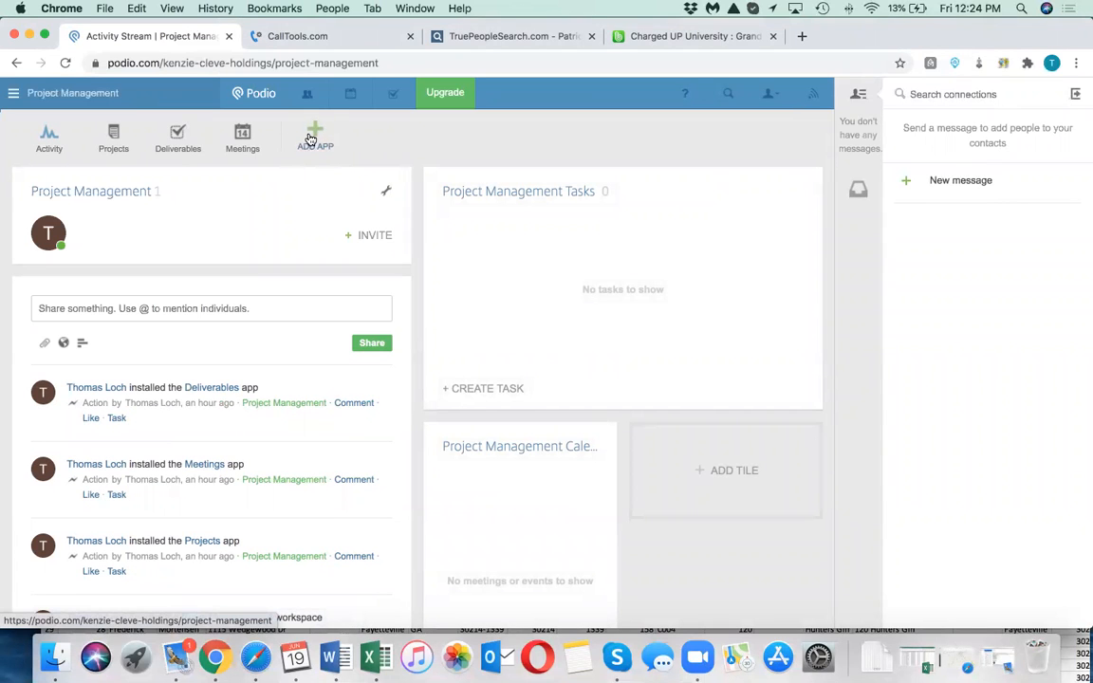
pyautogui.click(317, 144)
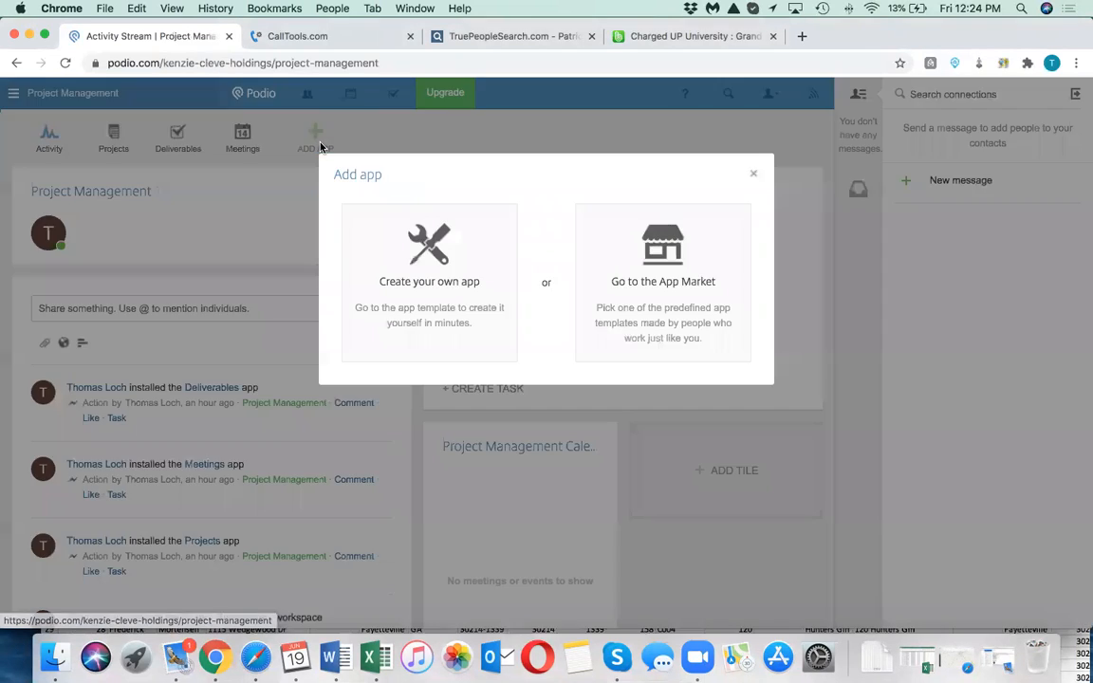
pyautogui.click(666, 303)
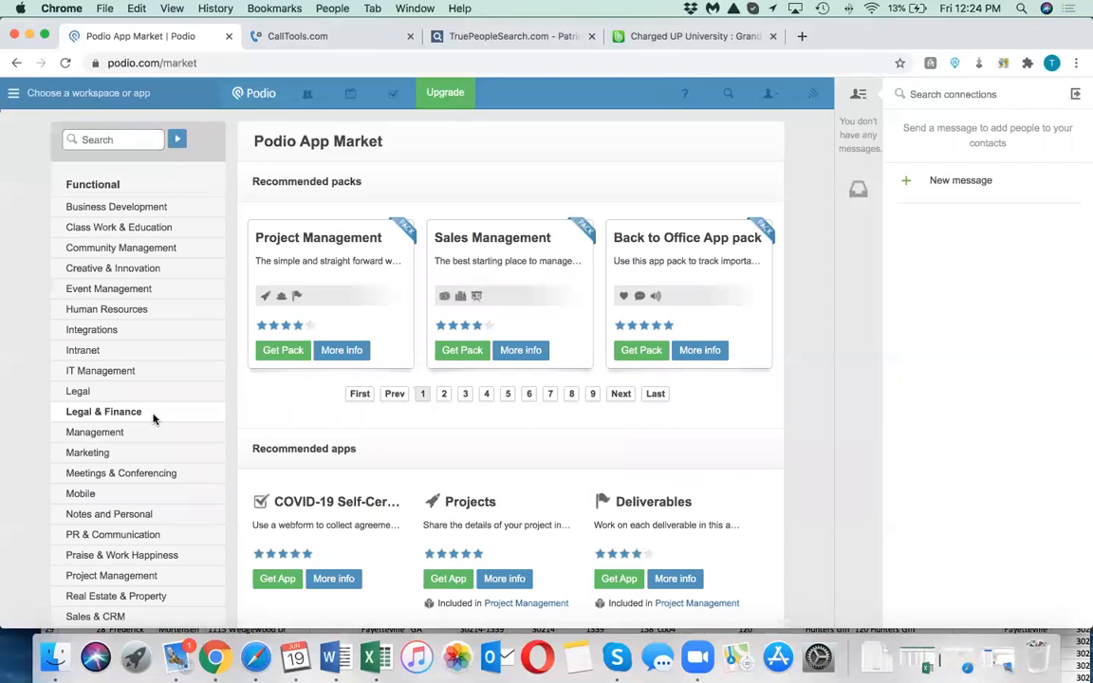
# Show the App Market's packs and apps for the Real Estate industry
pyautogui.scroll(-5, 89, 451)
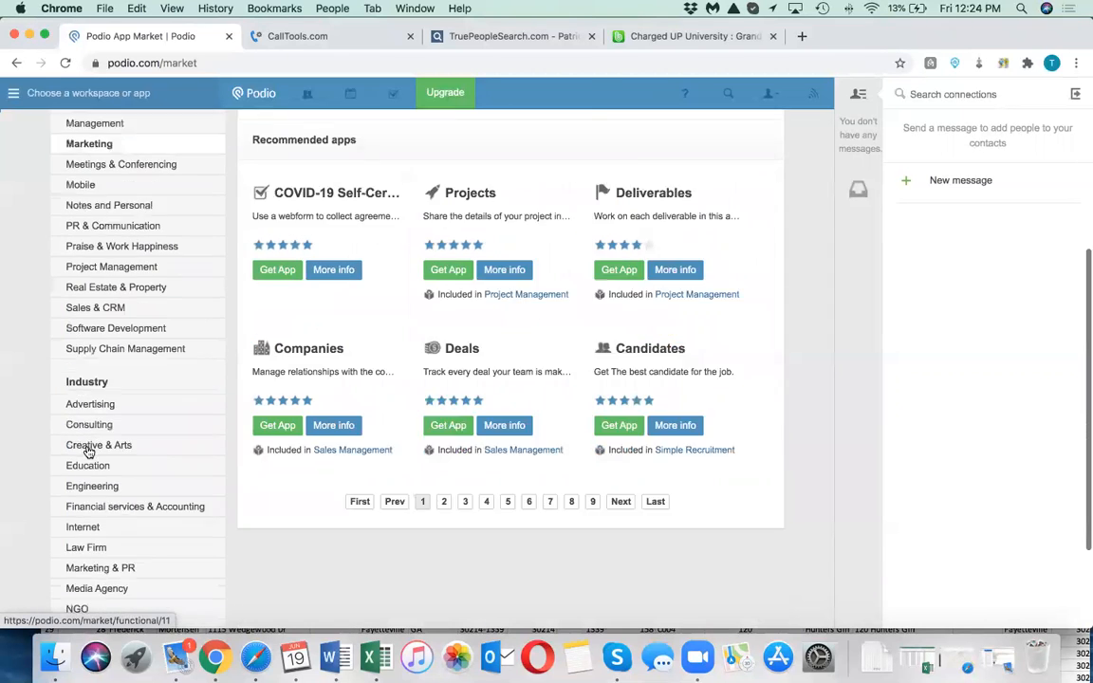
pyautogui.scroll(-3, 89, 452)
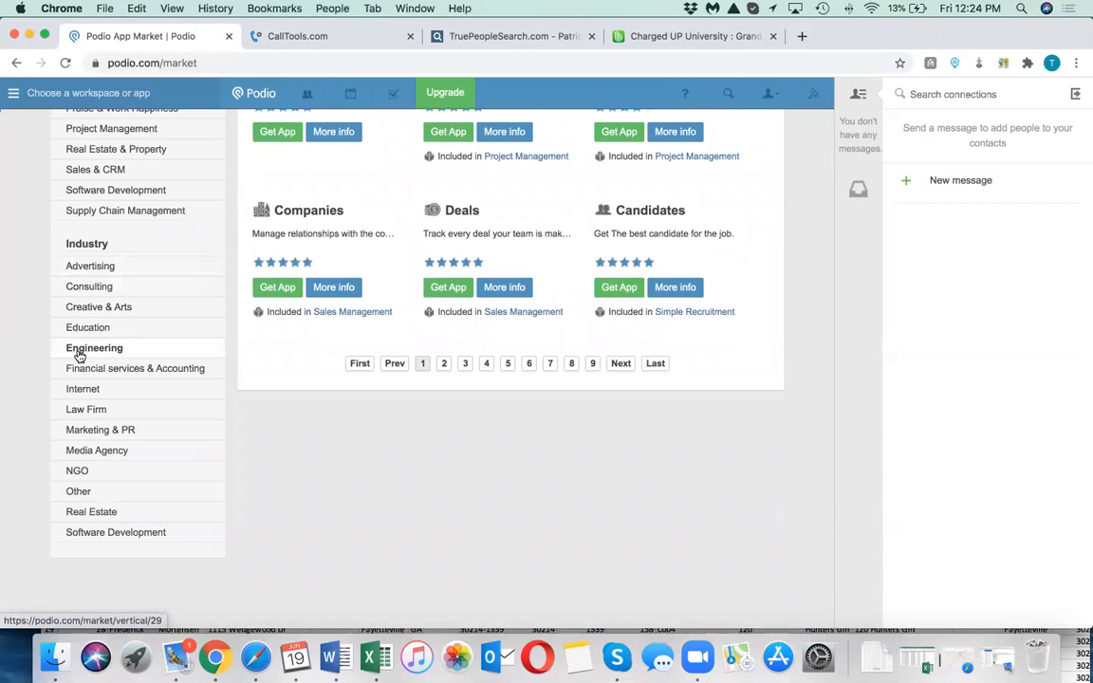
pyautogui.click(90, 512)
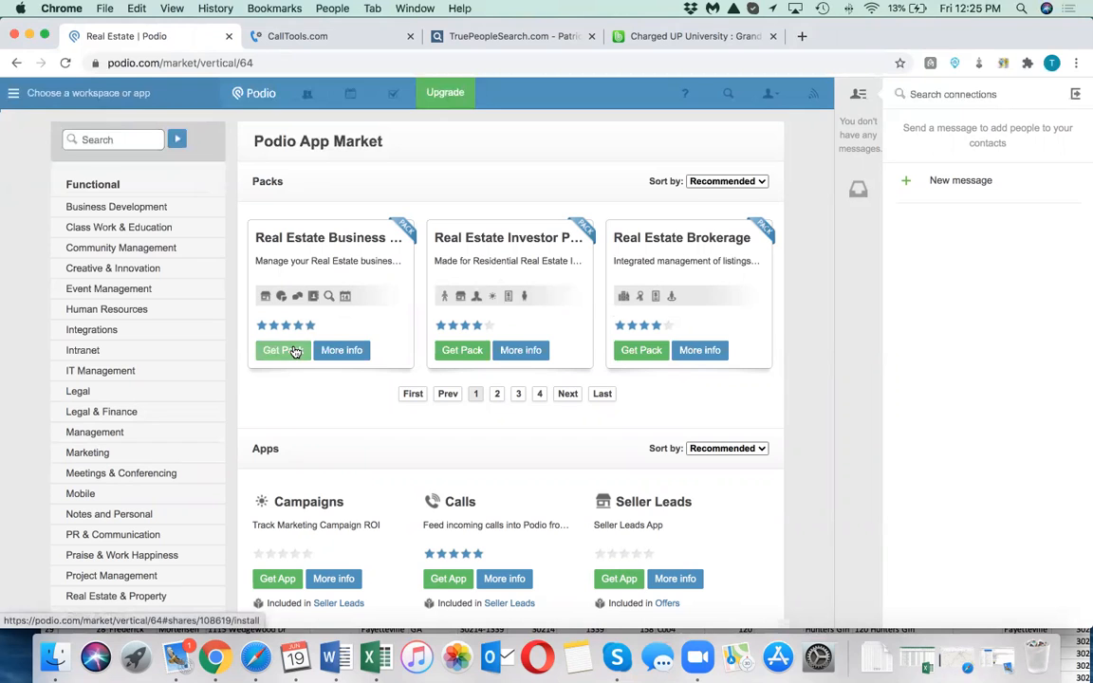
# Examine the recommended real estate packs and the individual apps offered in the App Market
pyautogui.scroll(-1, 319, 435)
pyautogui.scroll(1, 320, 435)
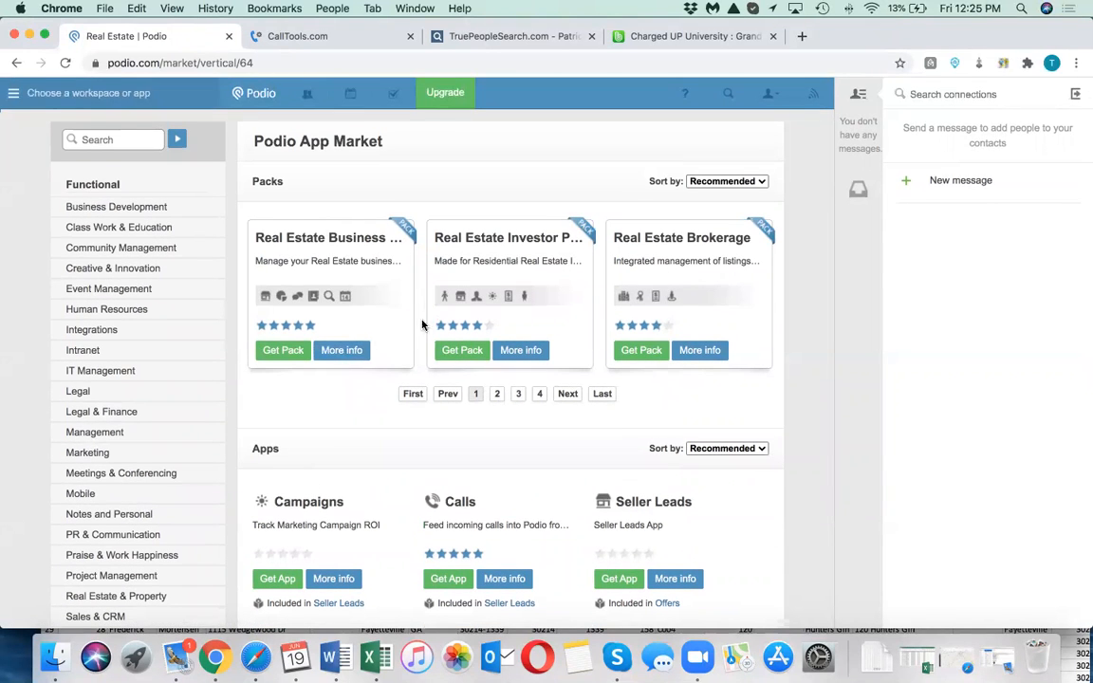
pyautogui.scroll(-3, 313, 329)
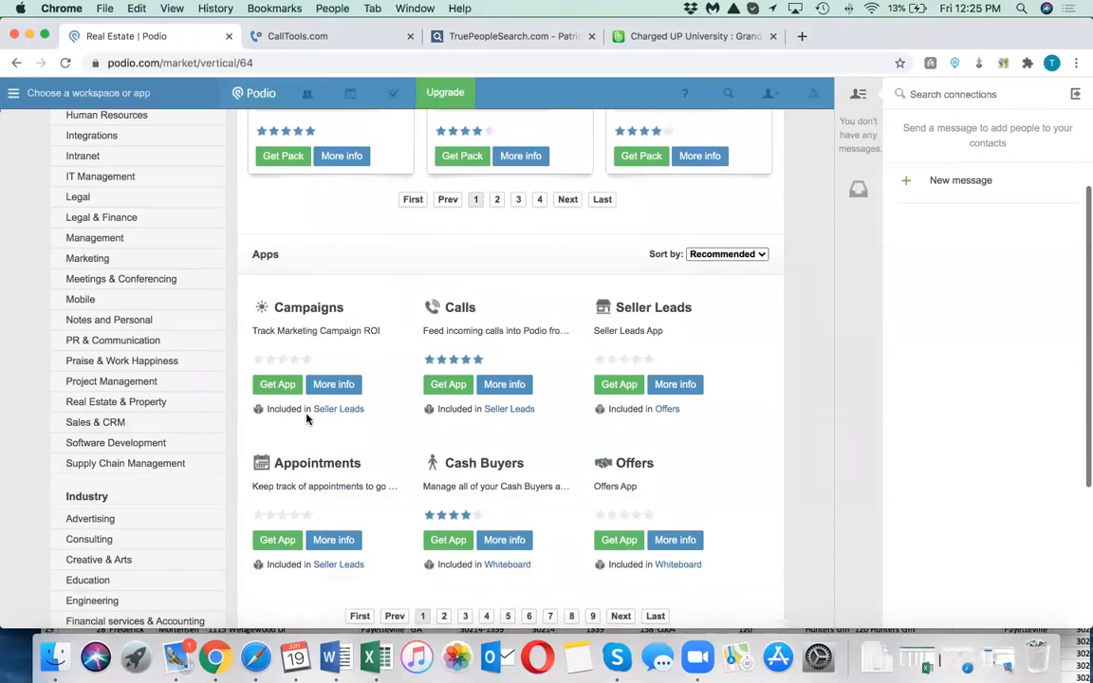
pyautogui.scroll(-1, 306, 418)
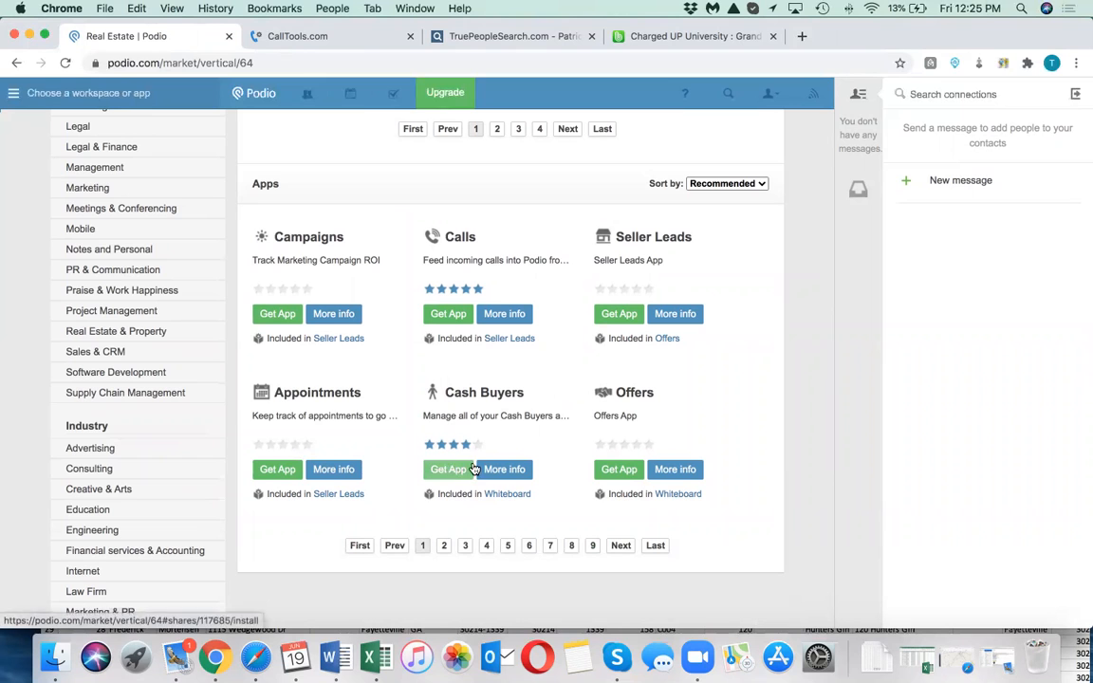
pyautogui.scroll(5, 403, 286)
pyautogui.scroll(-8, 403, 290)
pyautogui.scroll(3, 403, 295)
pyautogui.scroll(2, 403, 295)
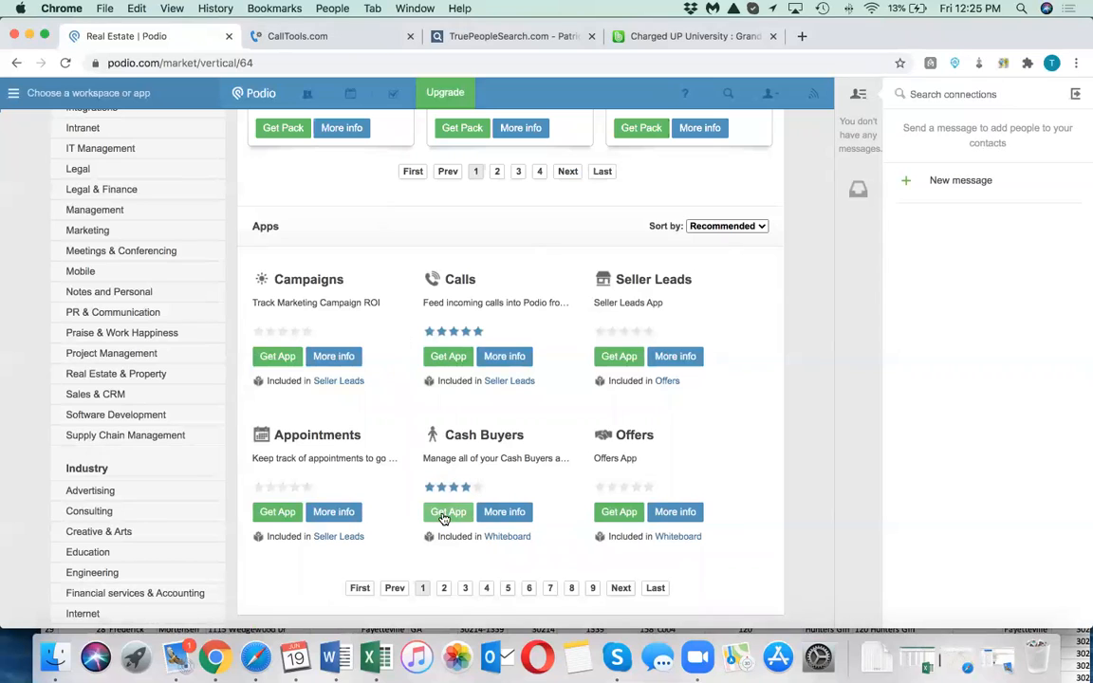
pyautogui.scroll(5, 429, 424)
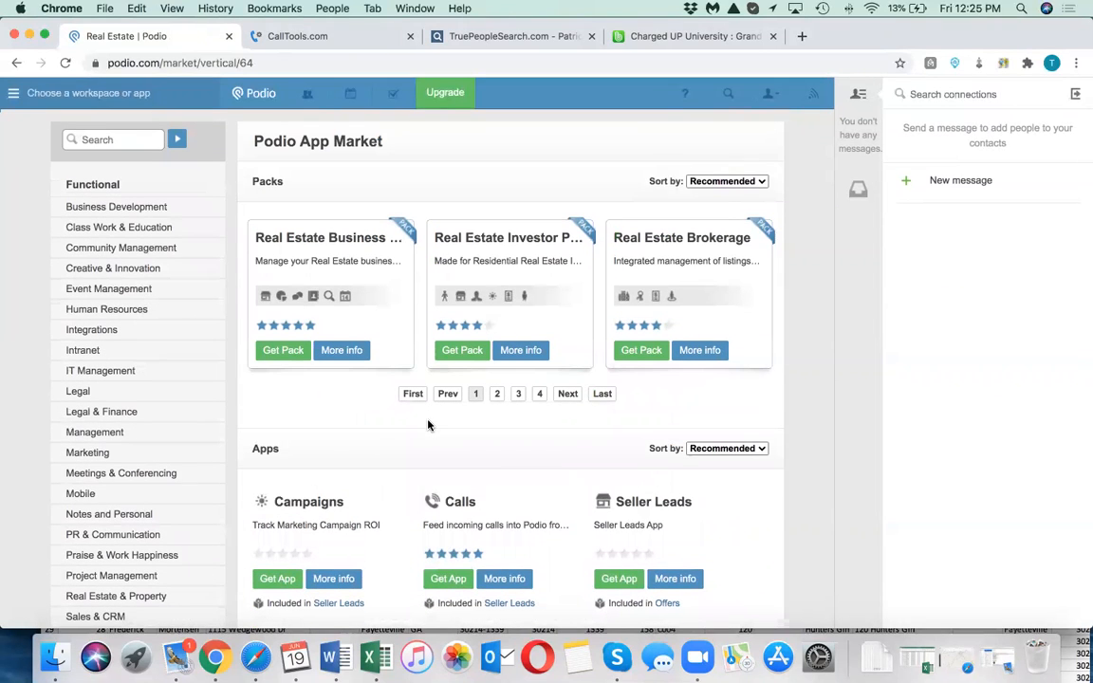
pyautogui.scroll(-4, 386, 440)
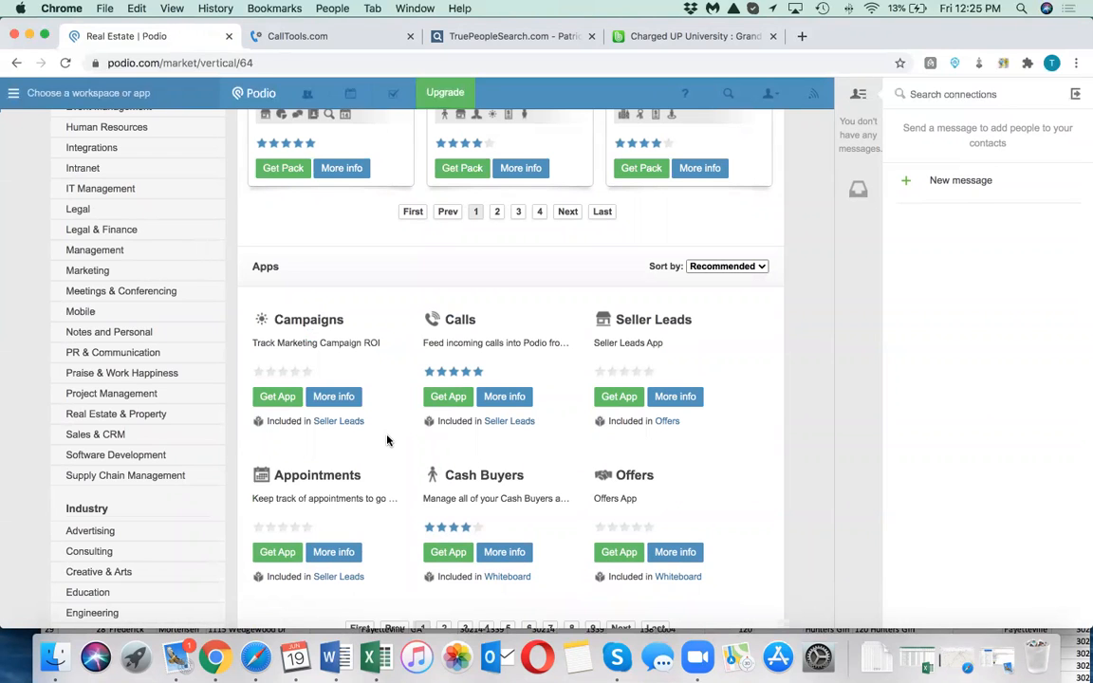
pyautogui.scroll(4, 405, 366)
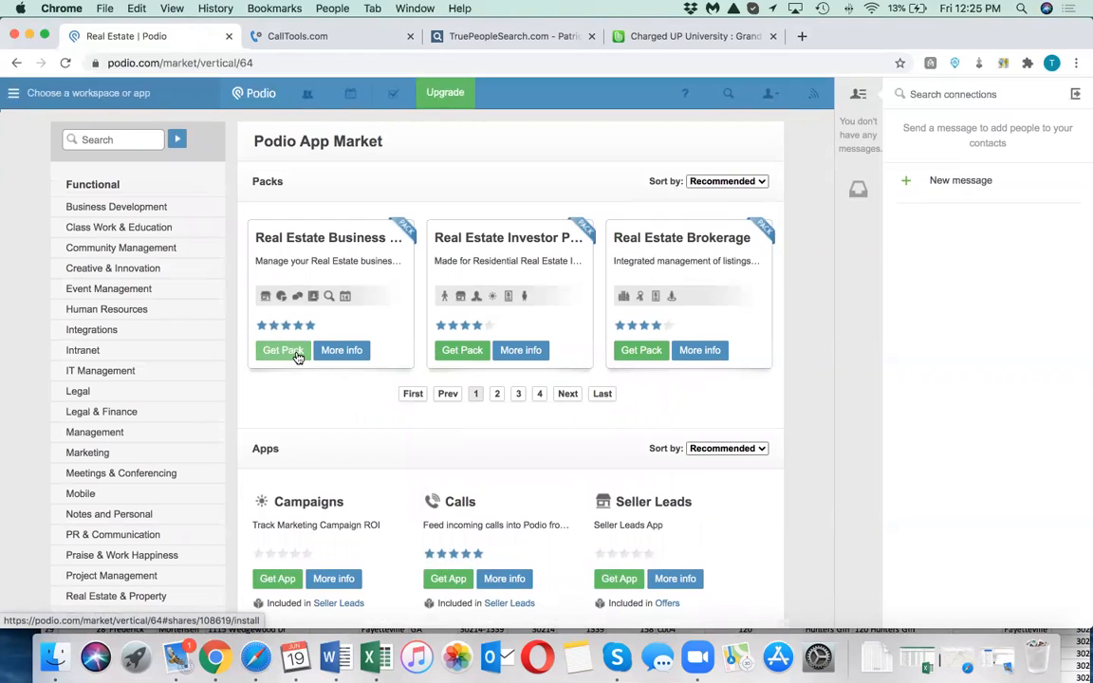
# Get the Real Estate Business Management pack and choose to install it in a new workspace
pyautogui.click(297, 352)
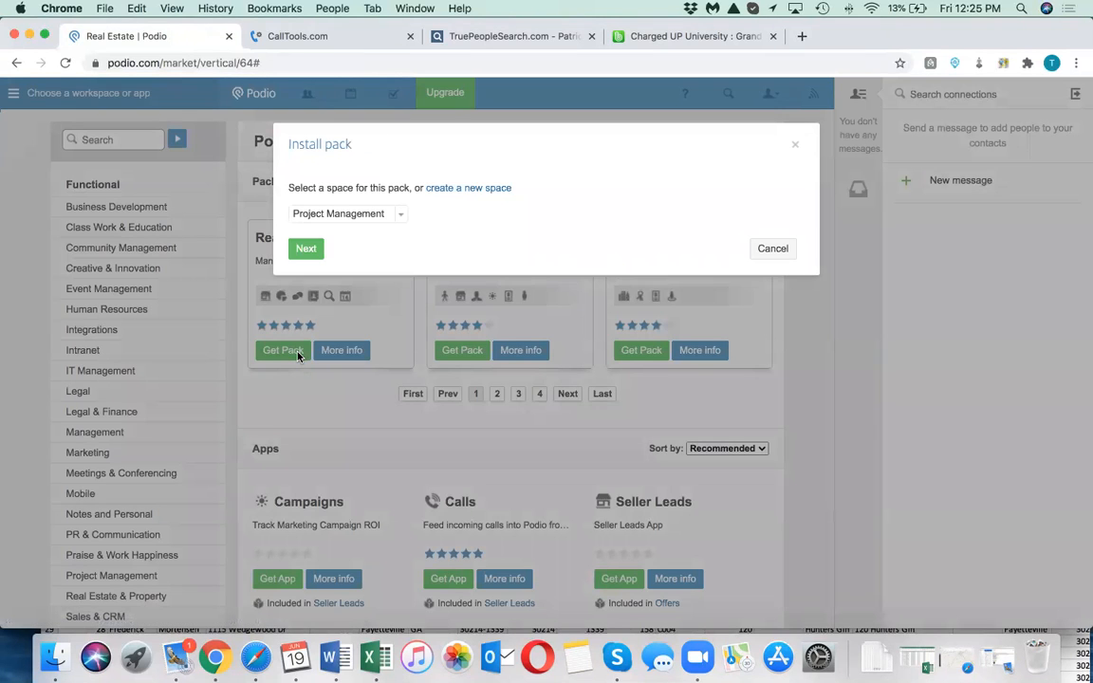
pyautogui.click(382, 211)
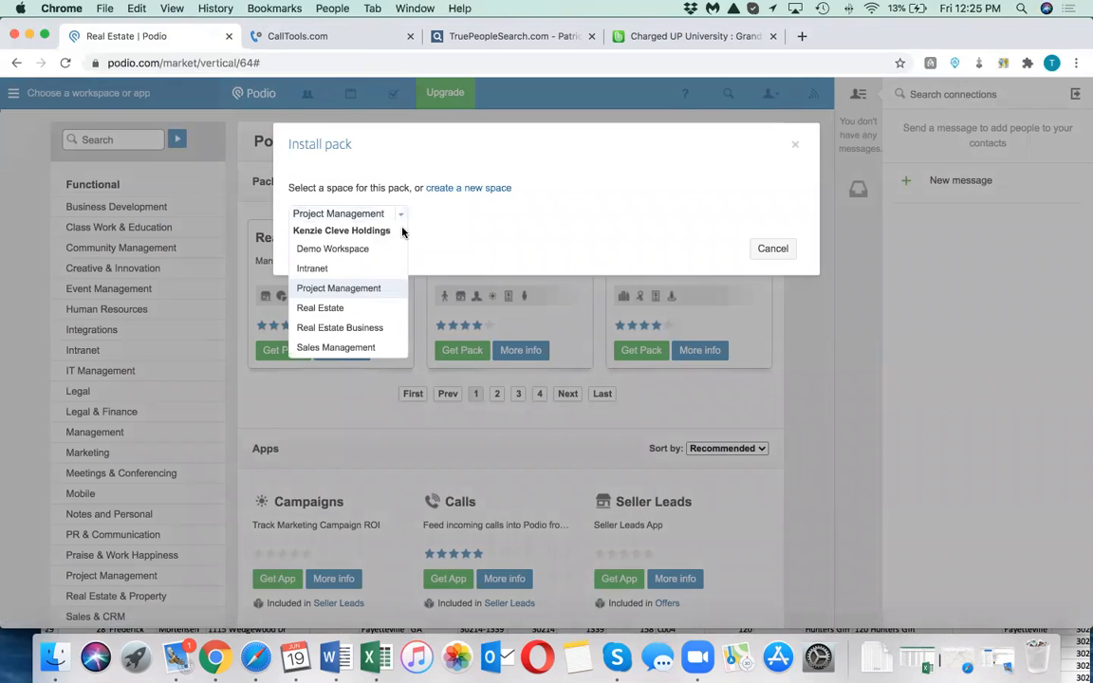
pyautogui.click(411, 185)
pyautogui.click(458, 188)
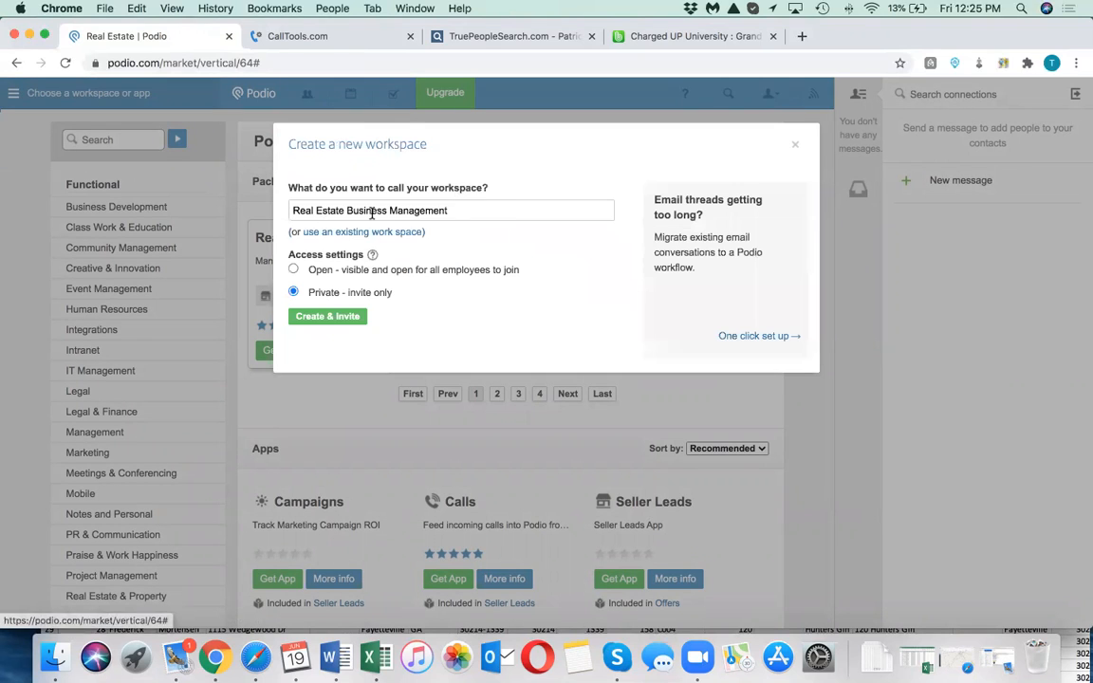
# Name the new workspace Wholesaling Business, set its access to private, invite only, and create it with the pack installed
pyautogui.tripleClick(450, 211)
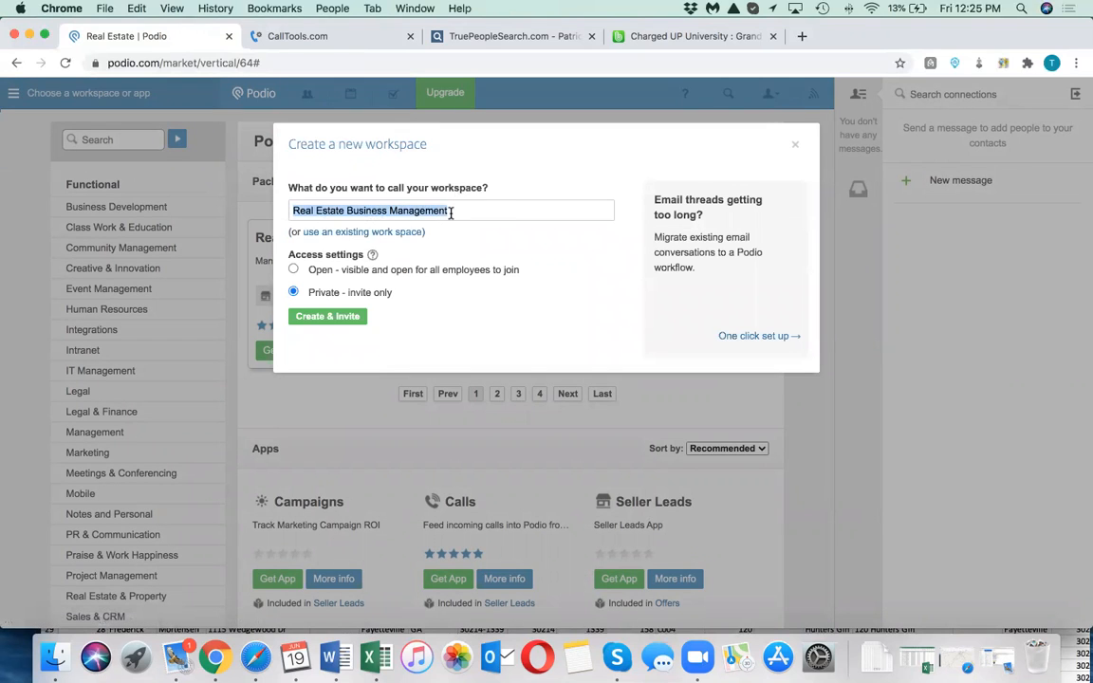
pyautogui.write('Wholesaling Business')
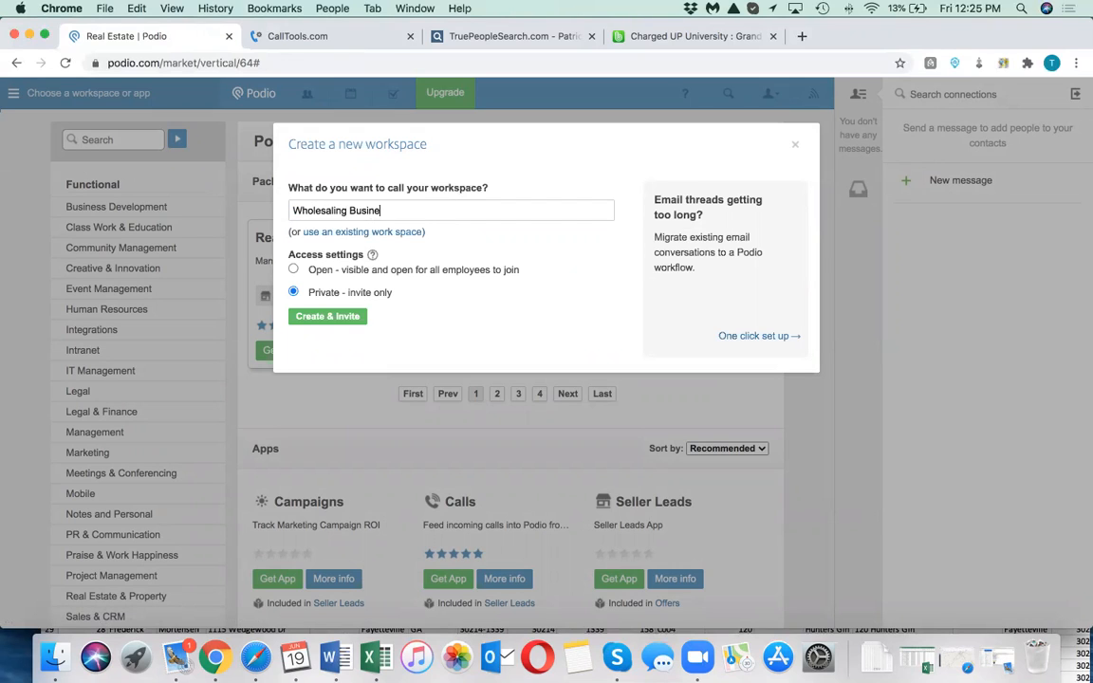
pyautogui.click(294, 269)
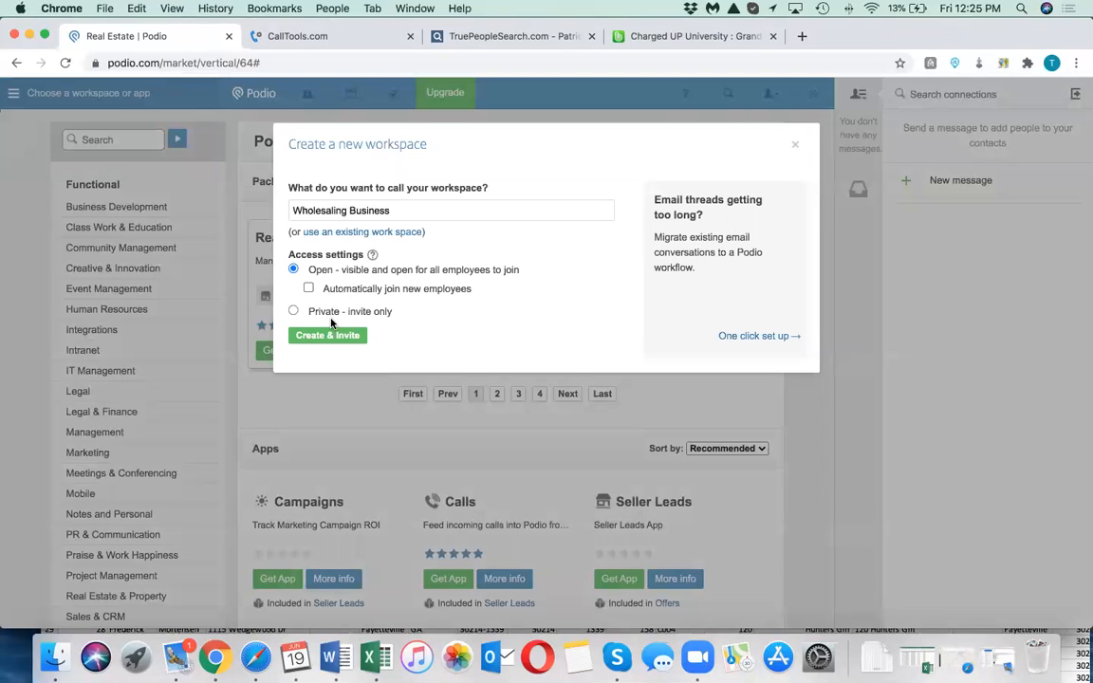
pyautogui.click(292, 310)
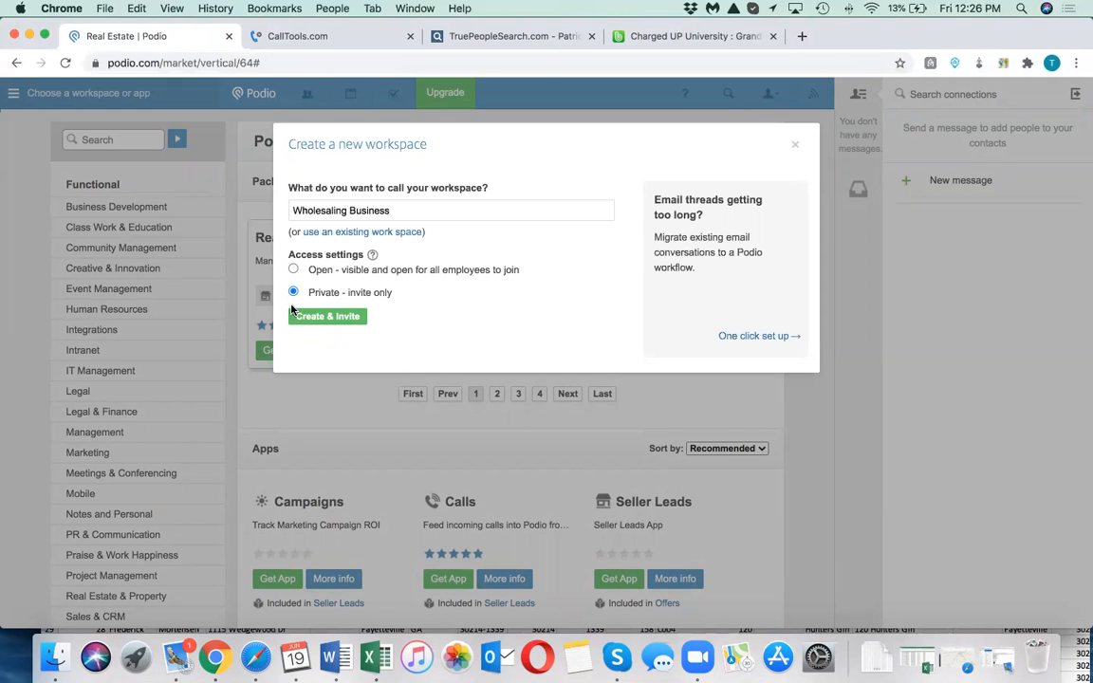
pyautogui.click(349, 321)
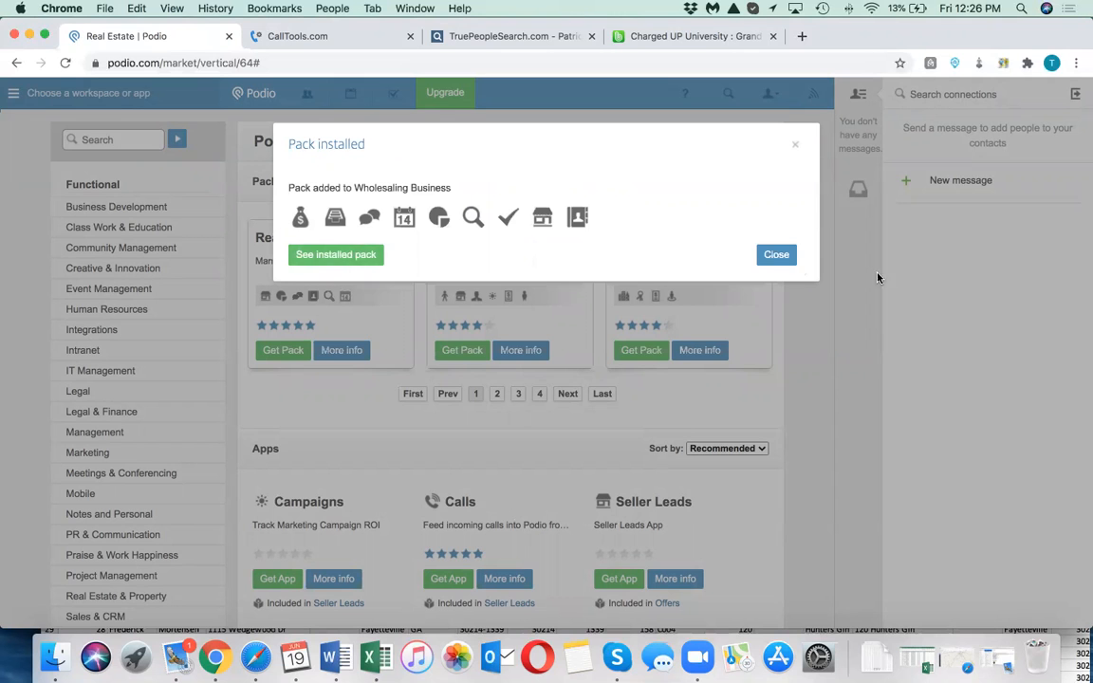
pyautogui.click(777, 255)
# Install the Cash Buyers app into the Wholesaling Business workspace
pyautogui.scroll(-5, 465, 461)
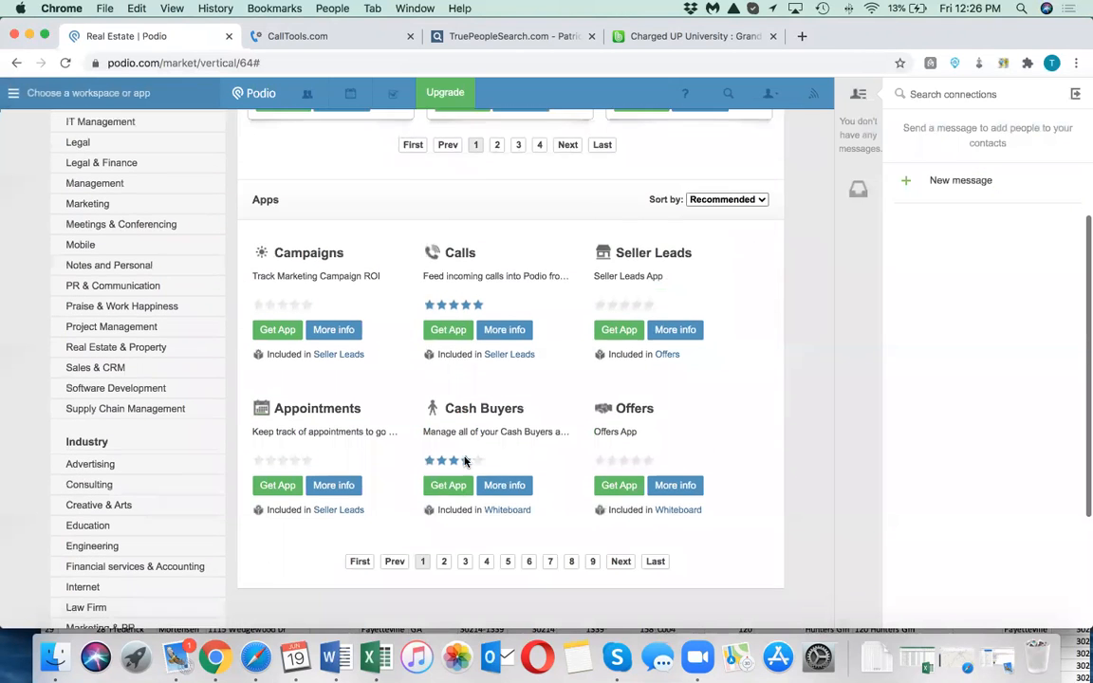
pyautogui.scroll(-1, 465, 461)
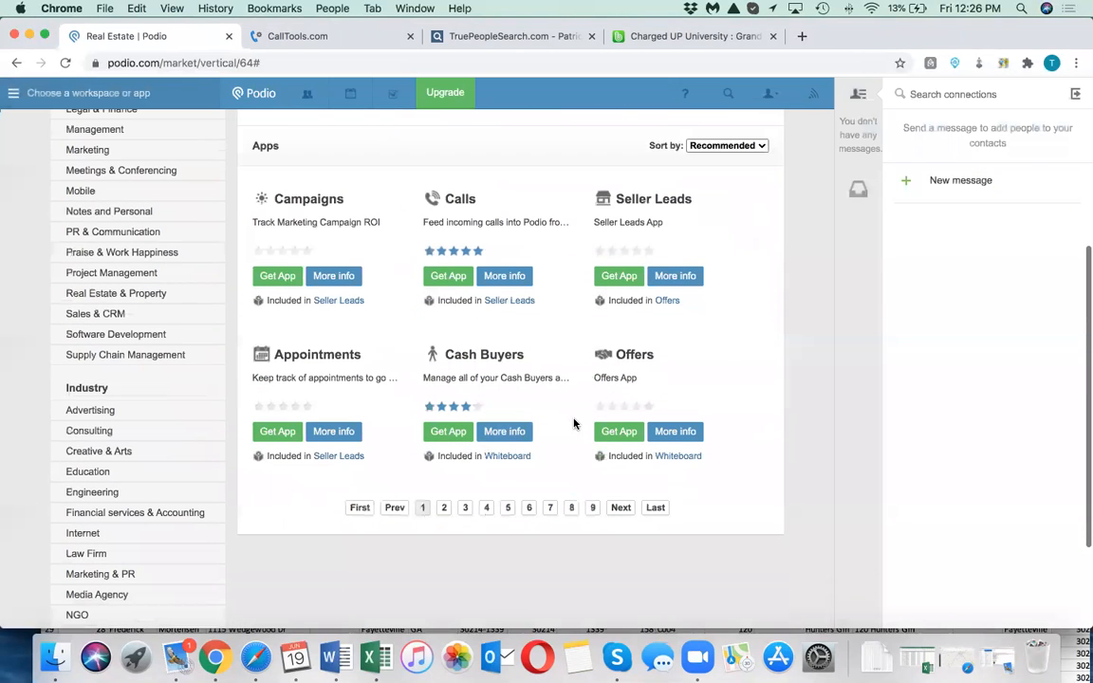
pyautogui.click(450, 431)
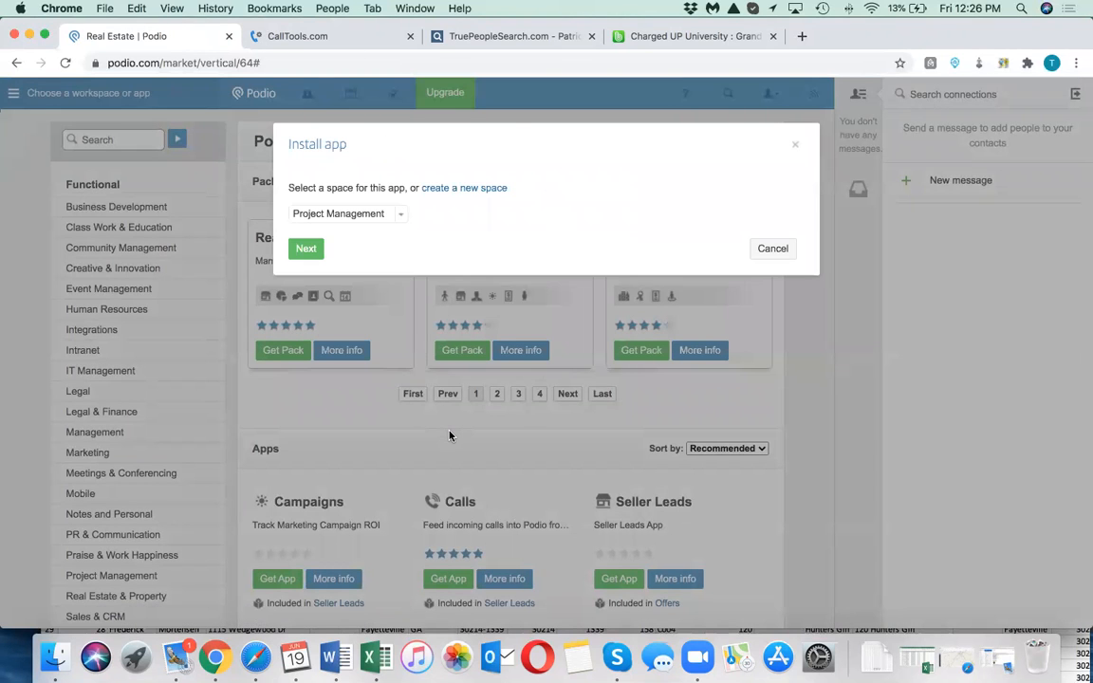
pyautogui.click(349, 210)
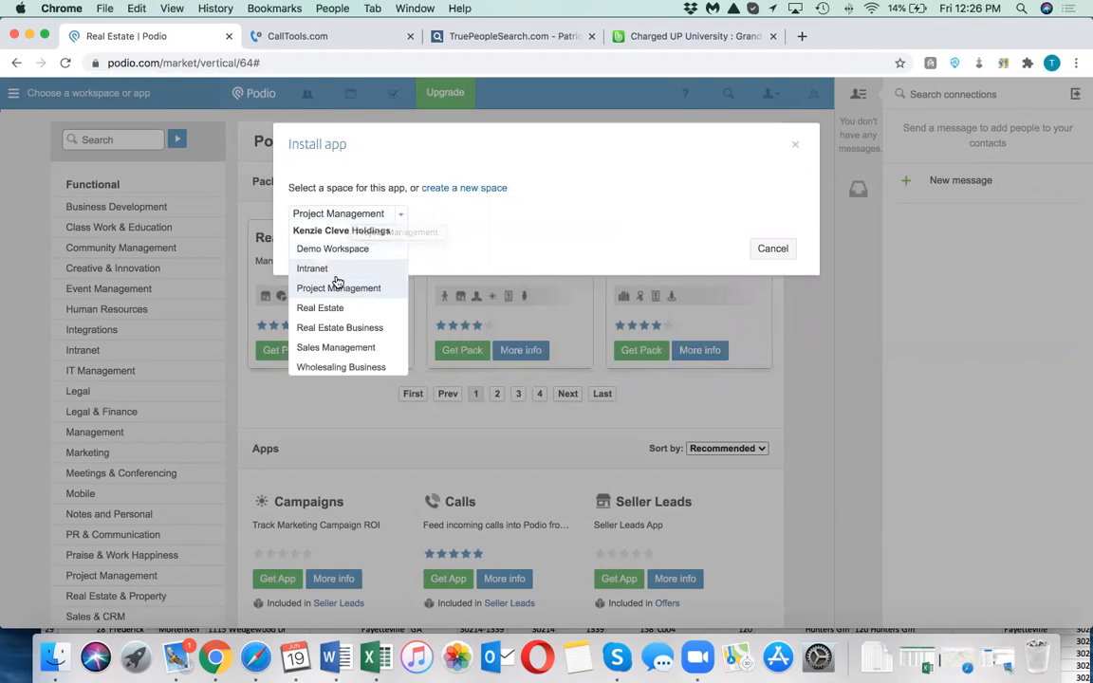
pyautogui.scroll(-1, 337, 285)
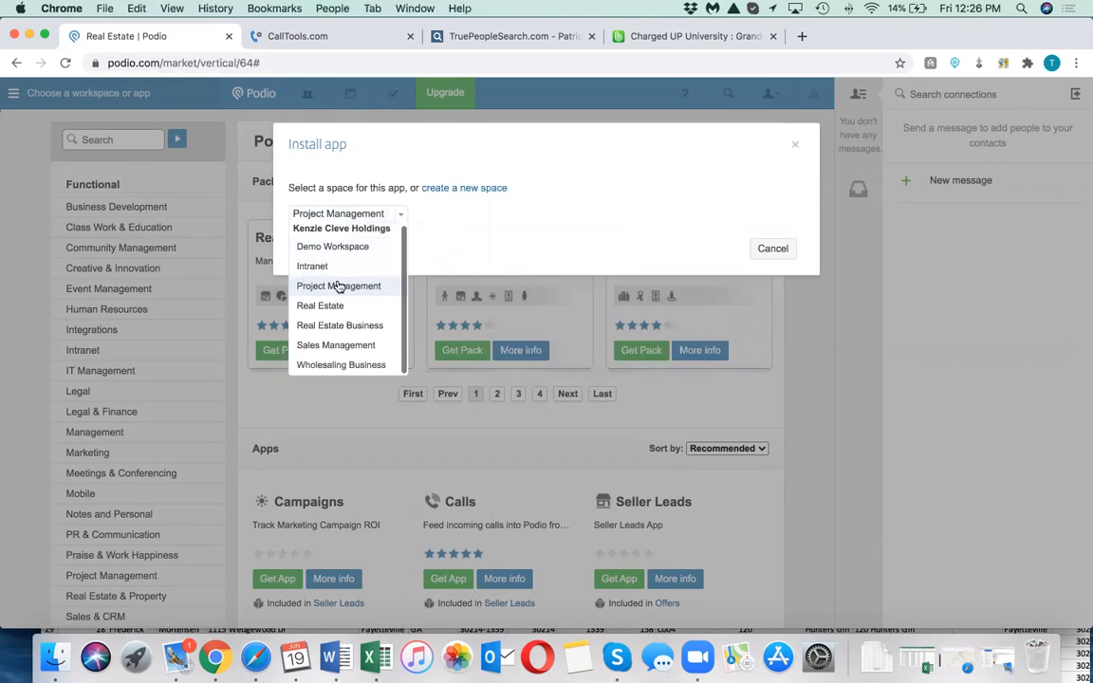
pyautogui.click(334, 364)
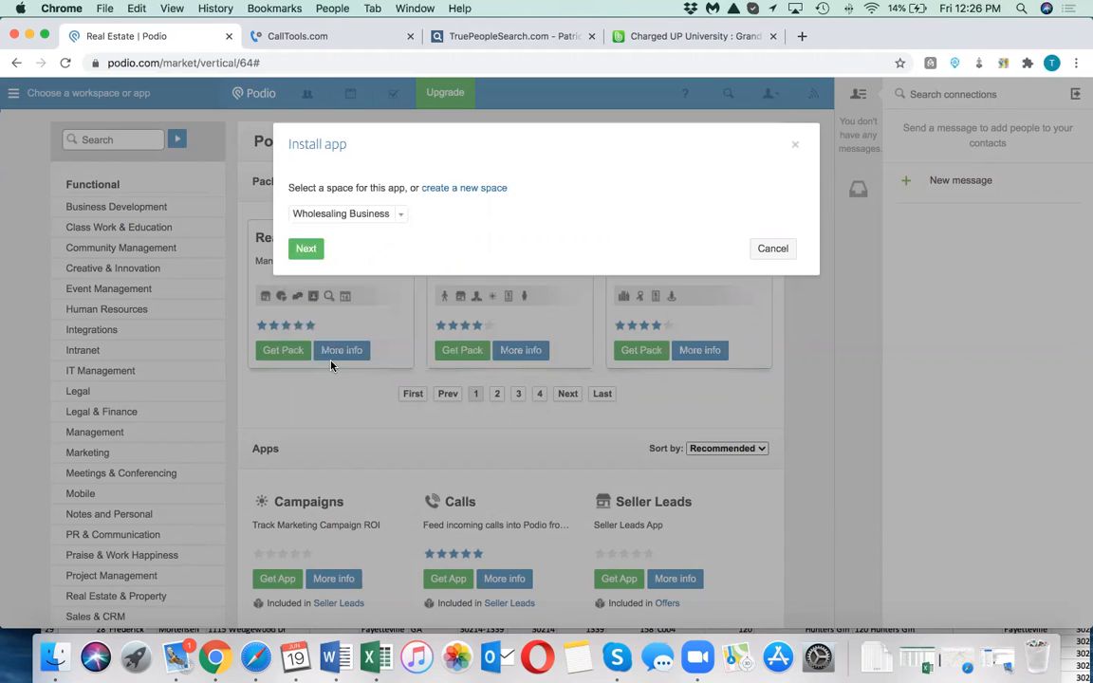
pyautogui.click(306, 253)
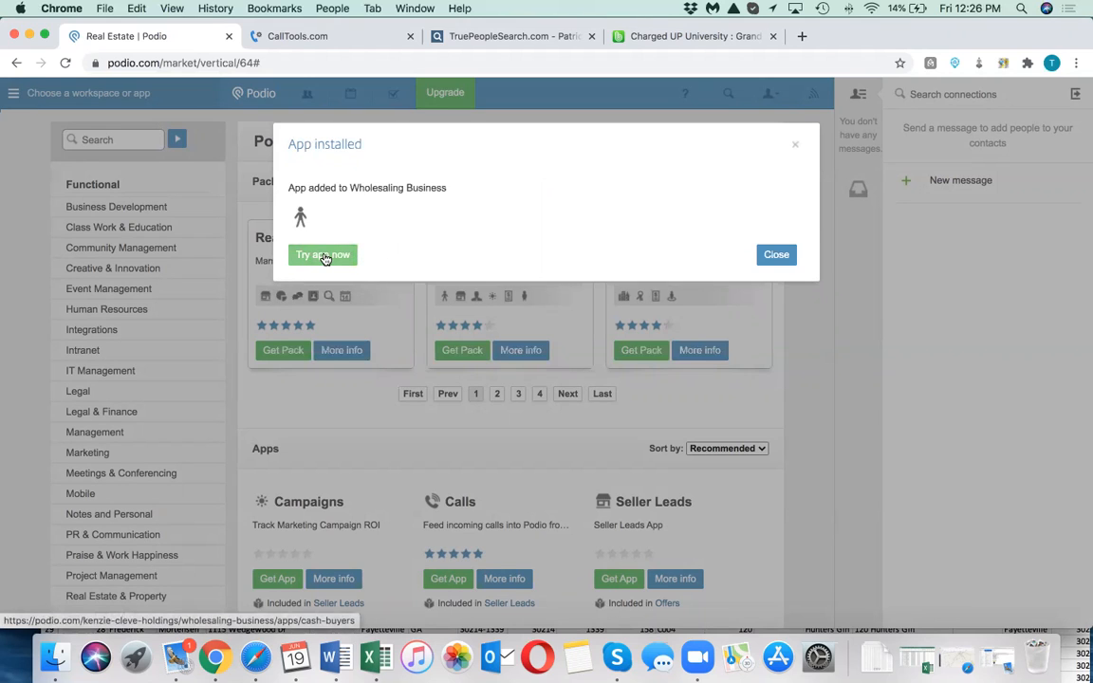
# Open the installed Cash Buyers app and start a new cash buyer entry
pyautogui.click(323, 256)
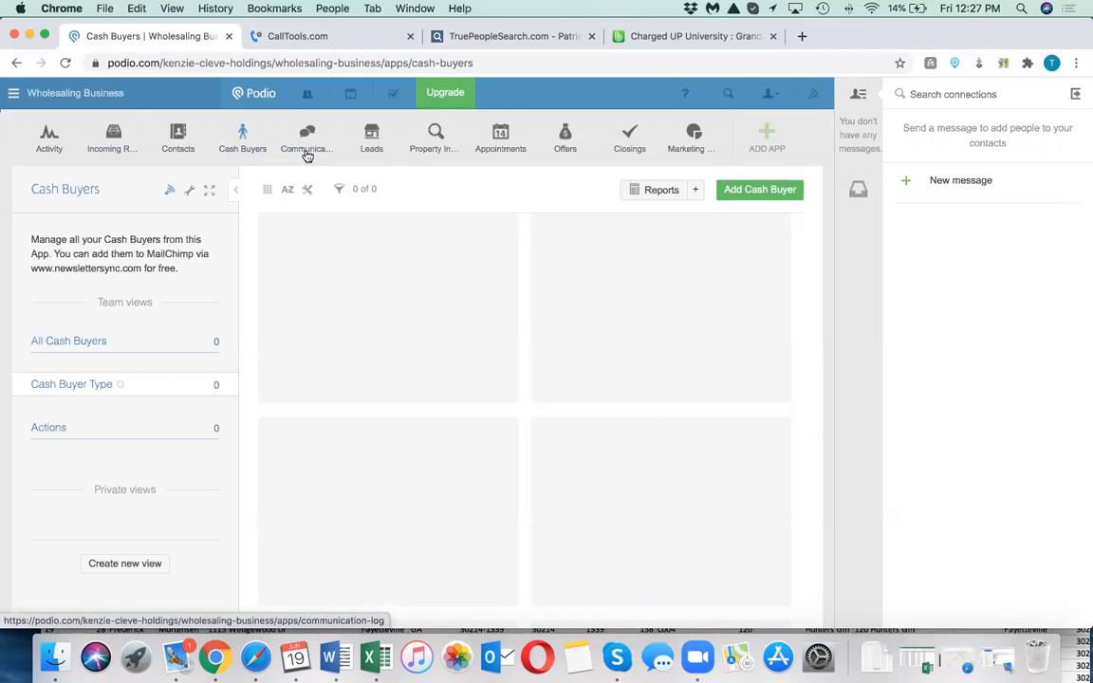
pyautogui.click(242, 134)
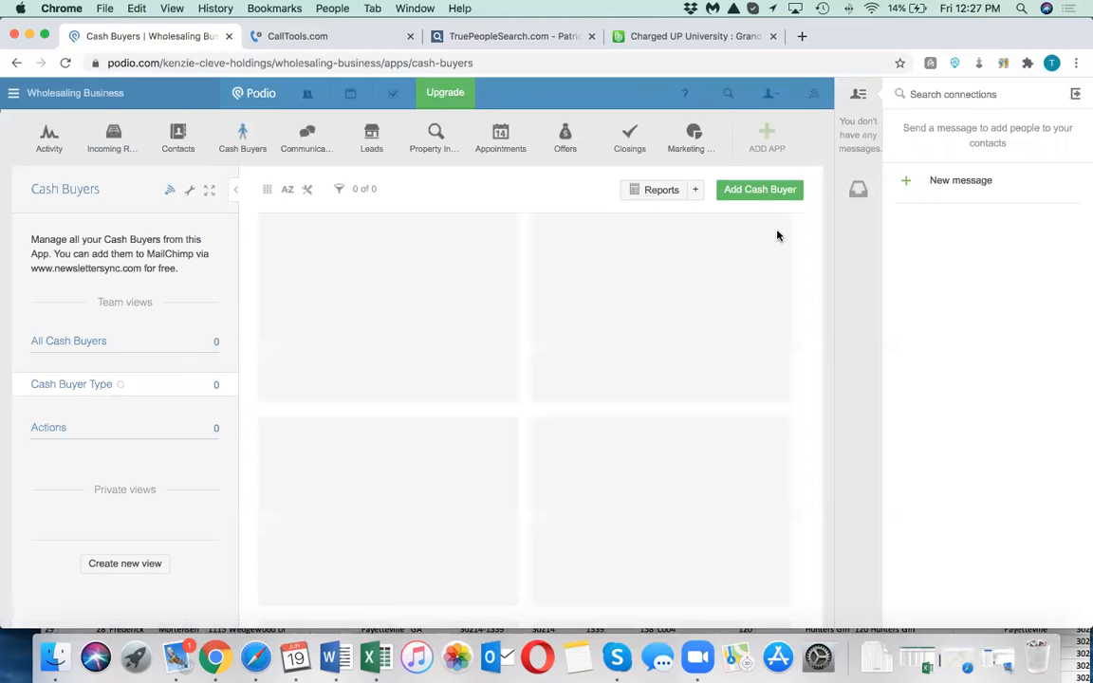
pyautogui.click(753, 195)
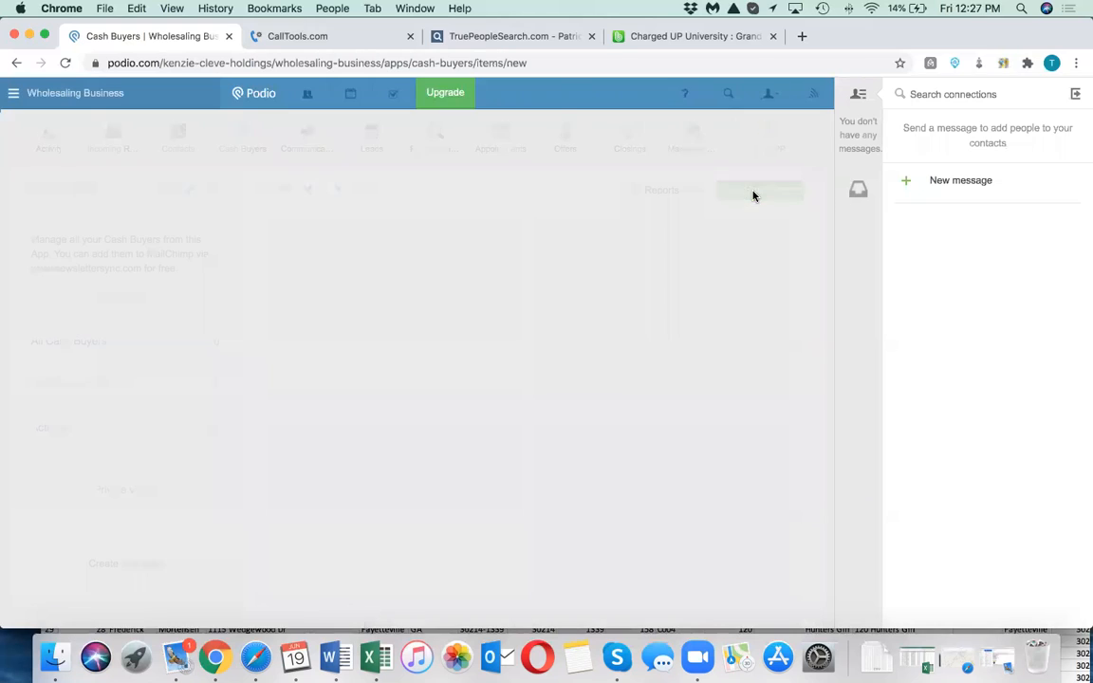
# Look through the fields of the new cash buyer form and return to the Wholesaling Business workspace
pyautogui.scroll(-1, 311, 297)
pyautogui.scroll(-1, 310, 297)
pyautogui.scroll(2, 310, 296)
pyautogui.scroll(-2, 308, 294)
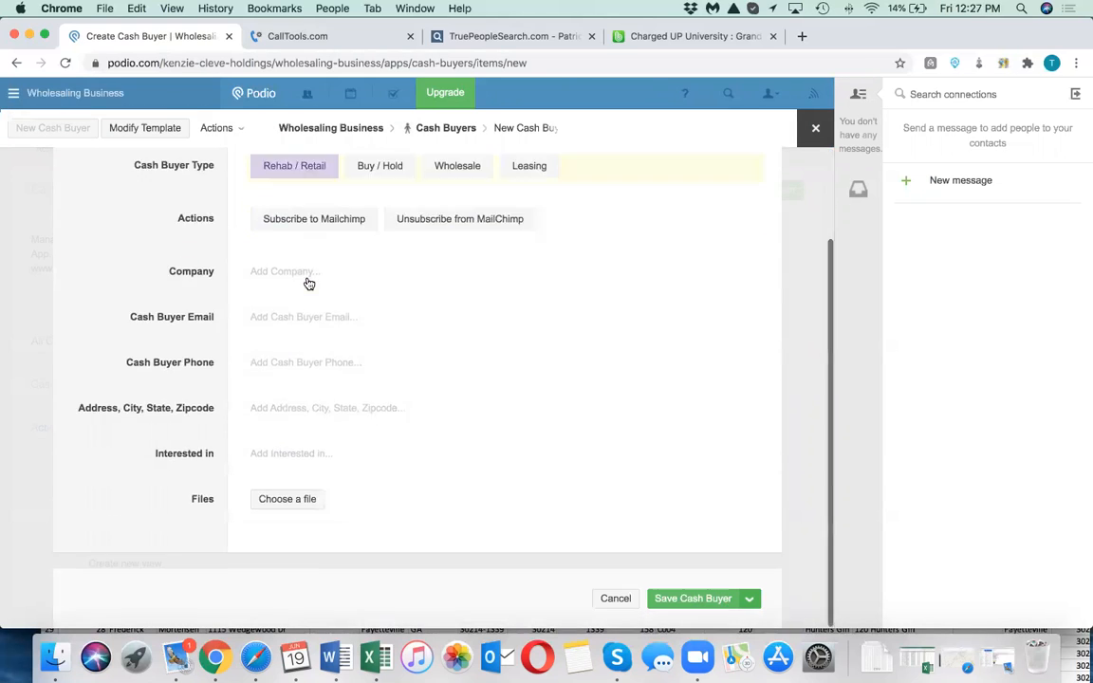
pyautogui.scroll(2, 309, 284)
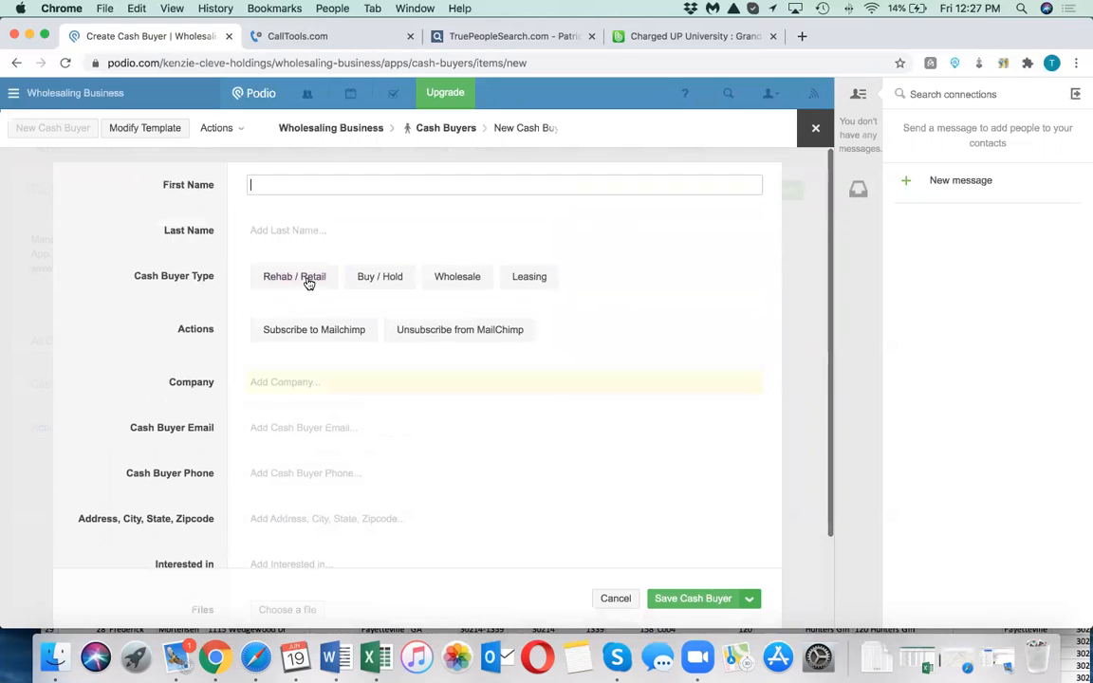
pyautogui.click(359, 127)
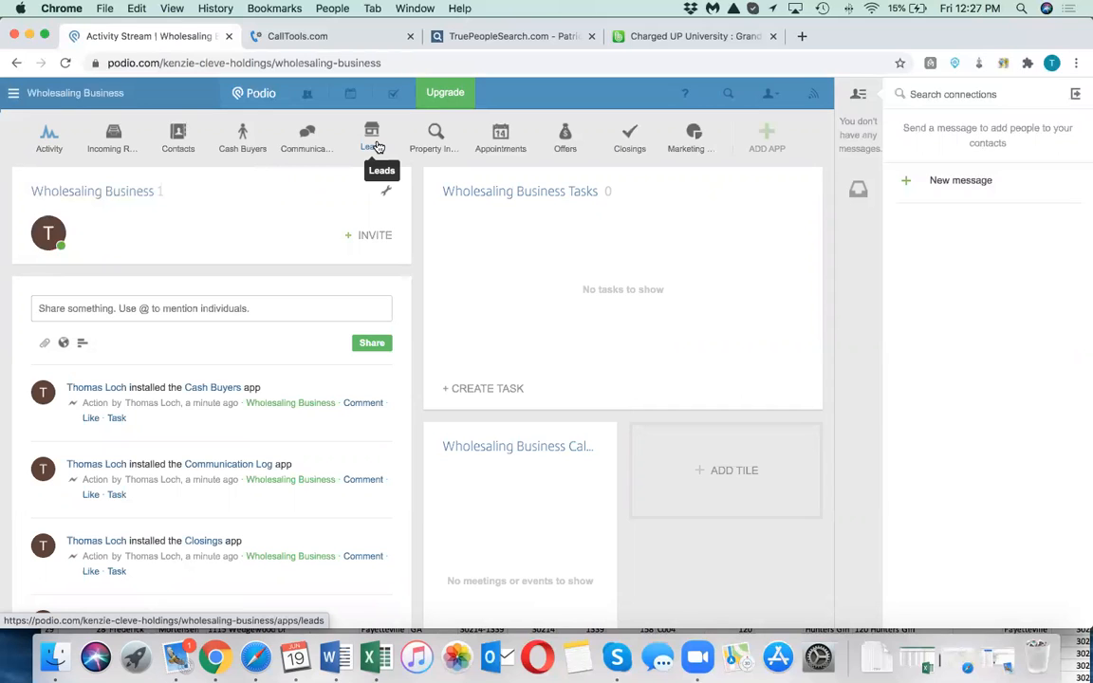
# Open a new lead form in the Leads app, examine its fields from Seller to Files, and return to the leads list
pyautogui.click(374, 142)
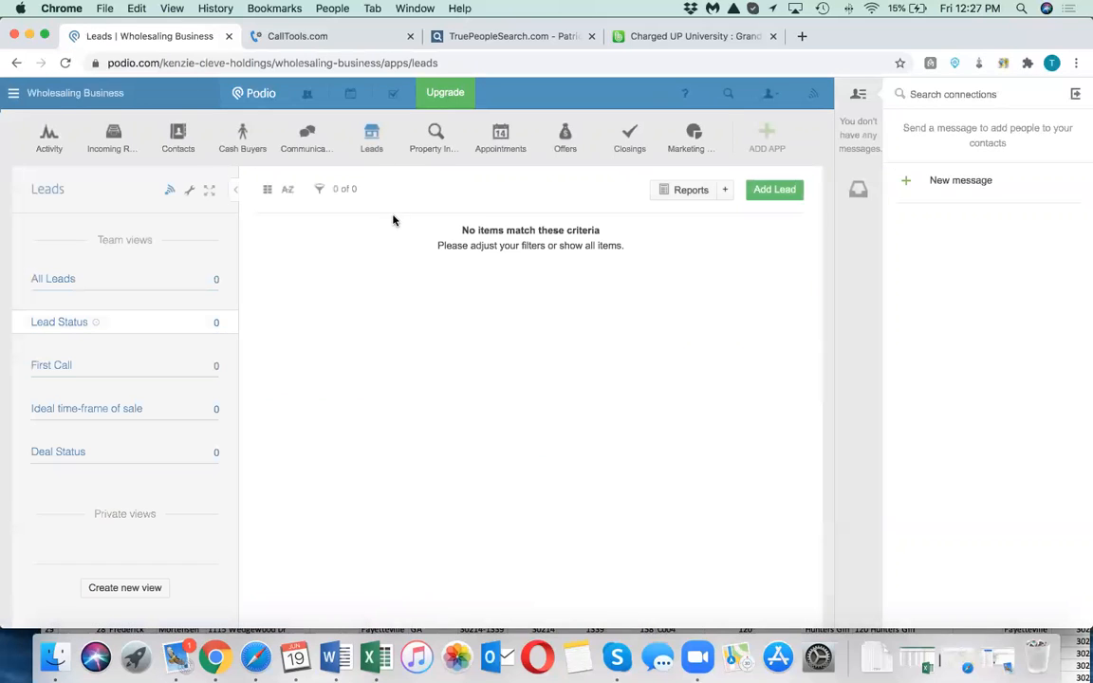
pyautogui.click(774, 192)
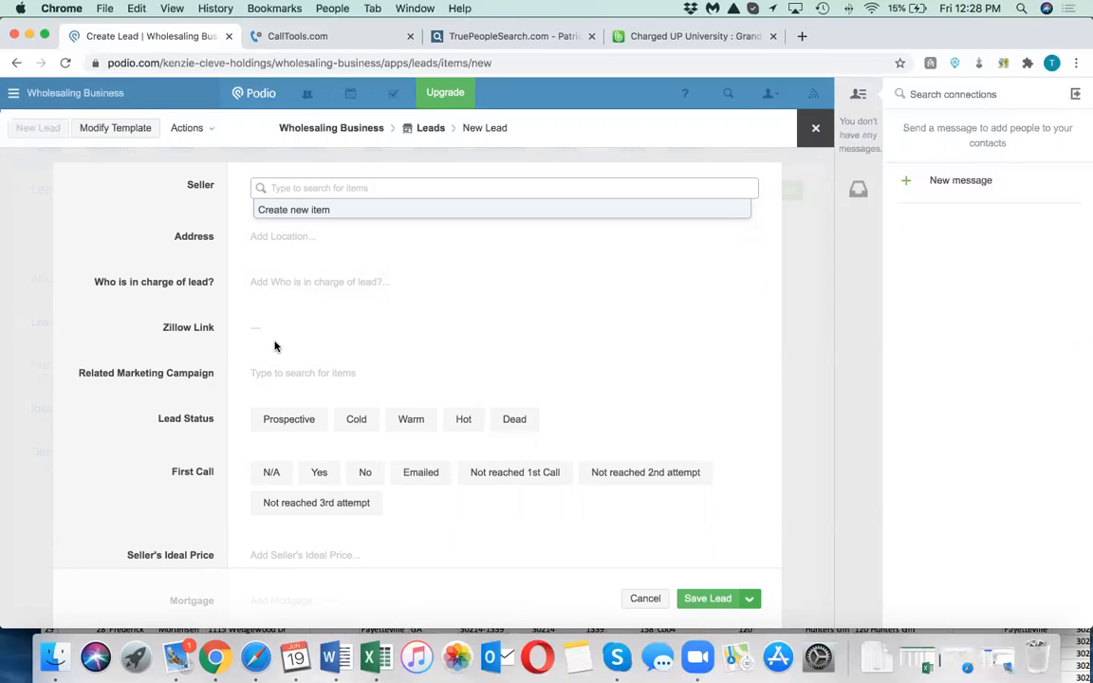
pyautogui.scroll(-3, 261, 383)
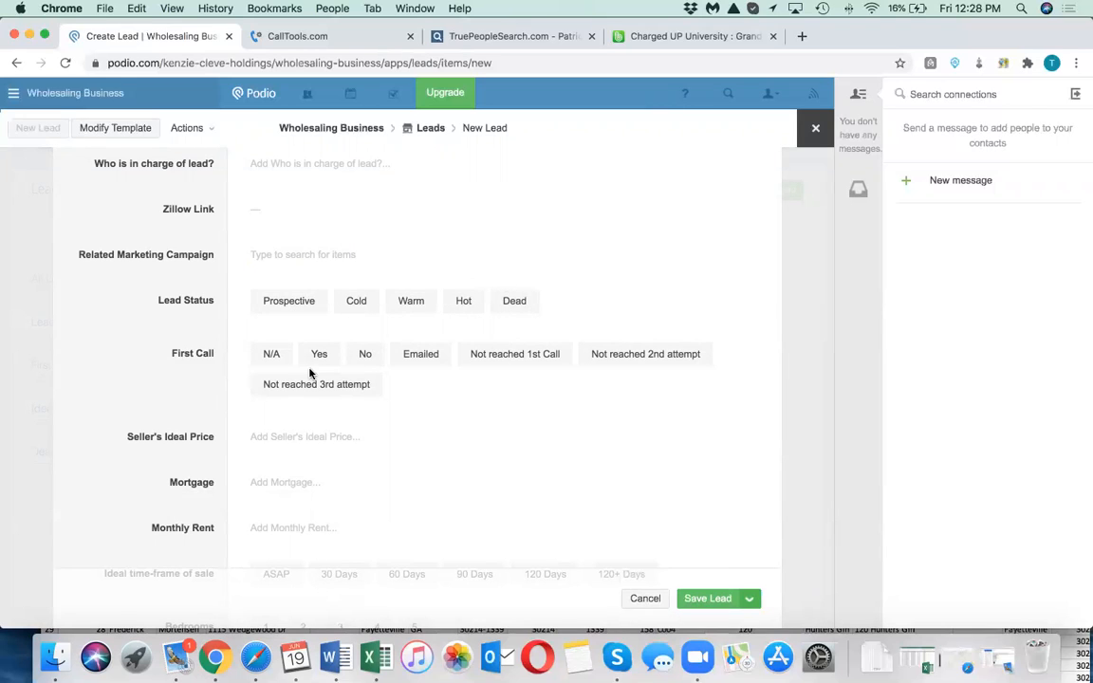
pyautogui.scroll(-3, 322, 399)
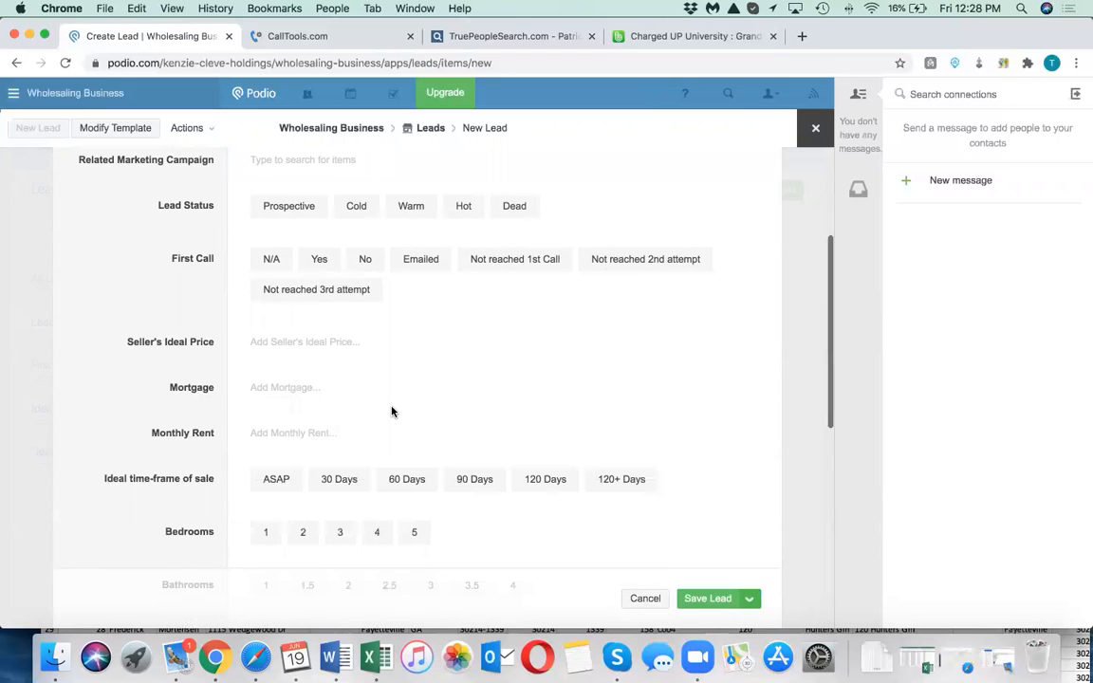
pyautogui.scroll(-1, 392, 411)
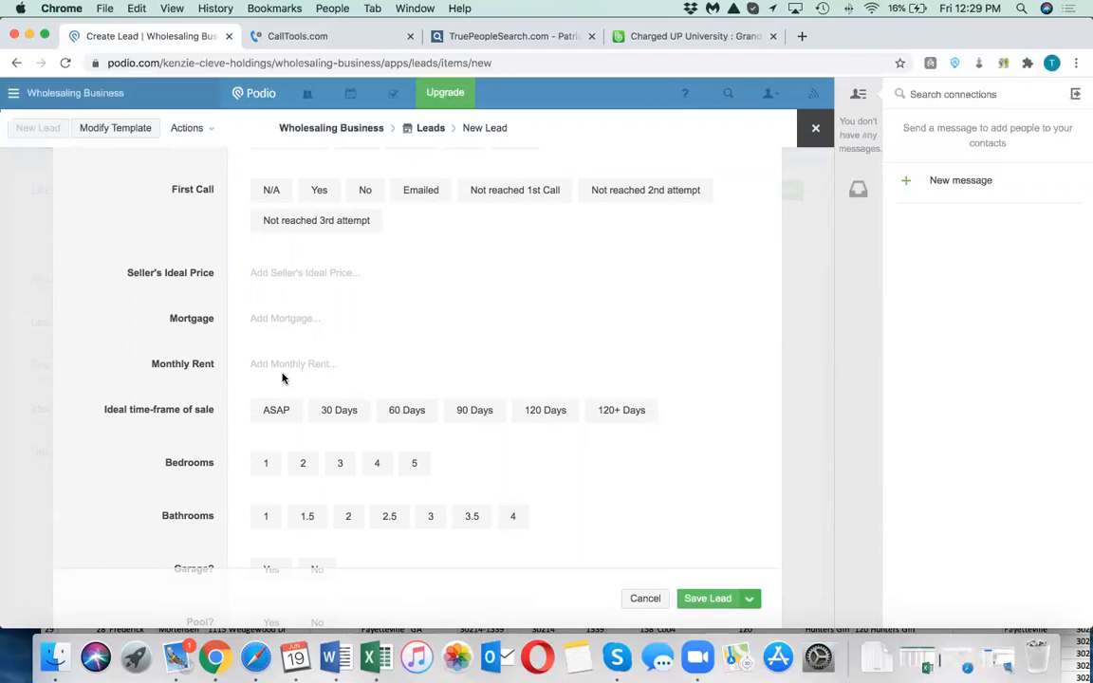
pyautogui.scroll(-5, 346, 388)
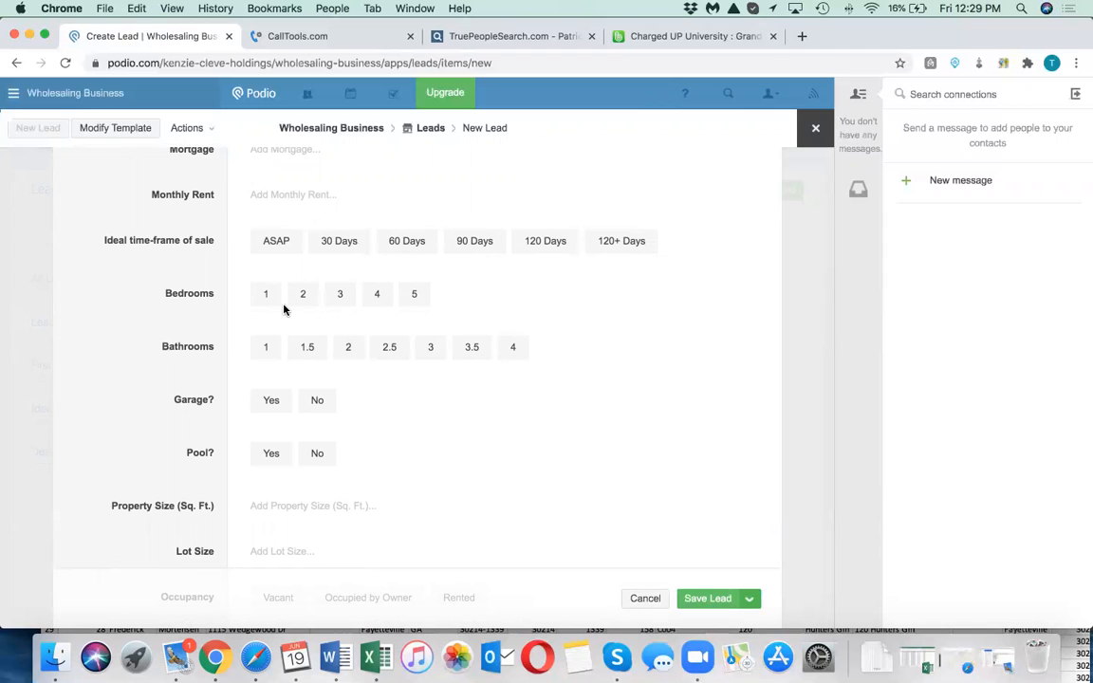
pyautogui.scroll(-4, 269, 453)
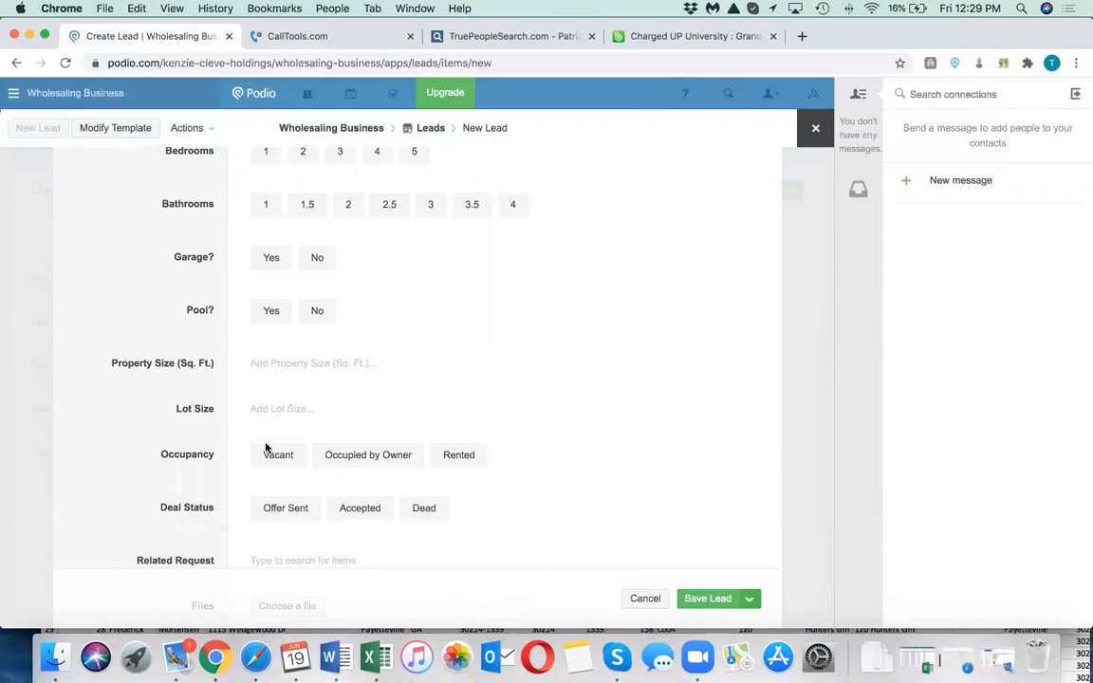
pyautogui.scroll(-3, 265, 449)
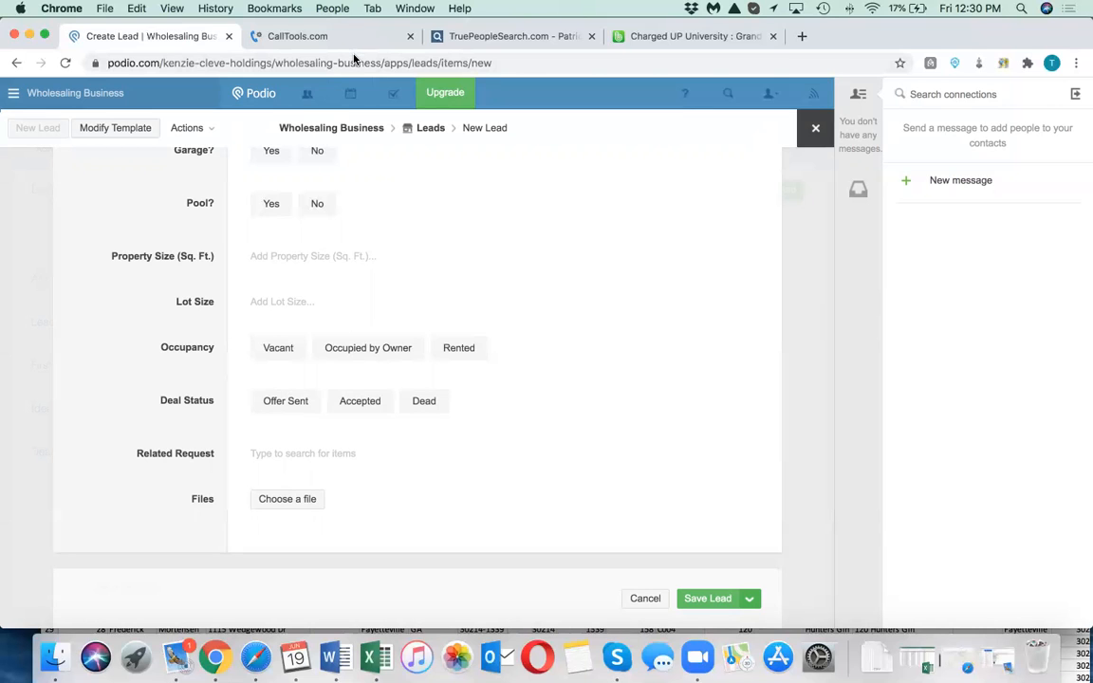
pyautogui.scroll(10, 616, 323)
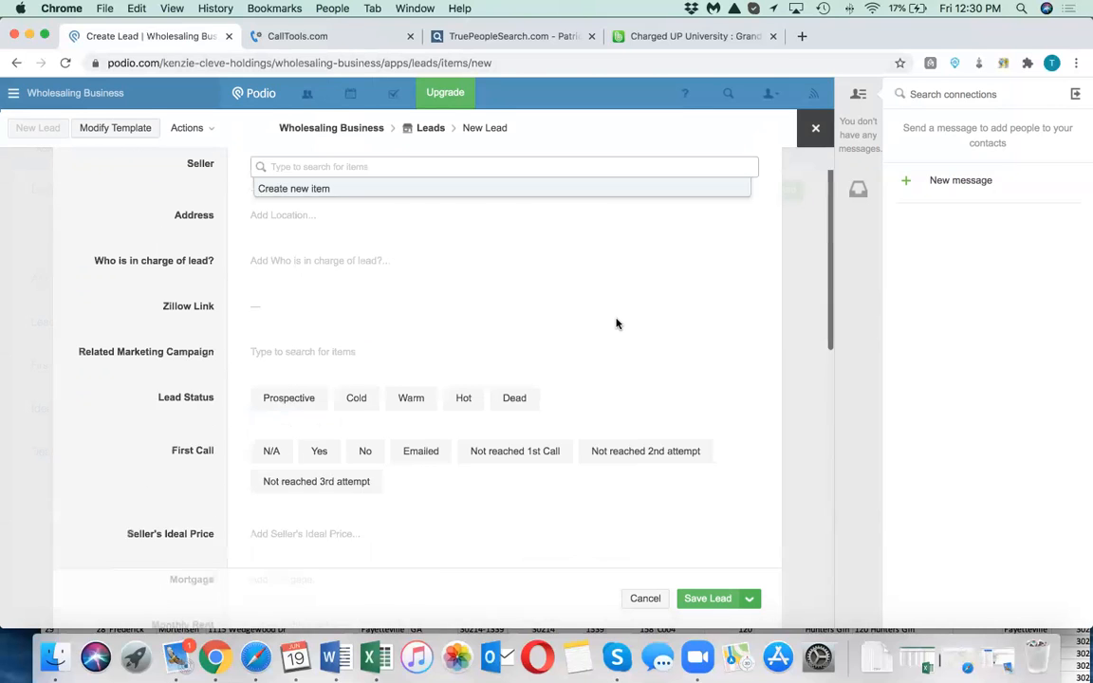
pyautogui.click(430, 132)
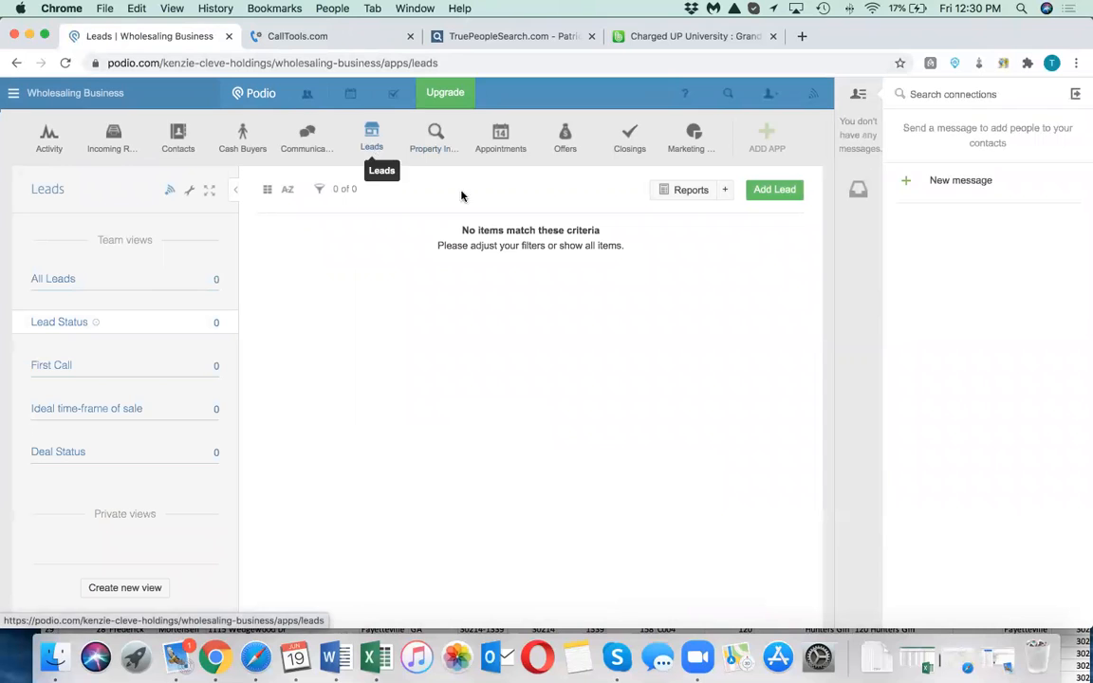
pyautogui.click(365, 139)
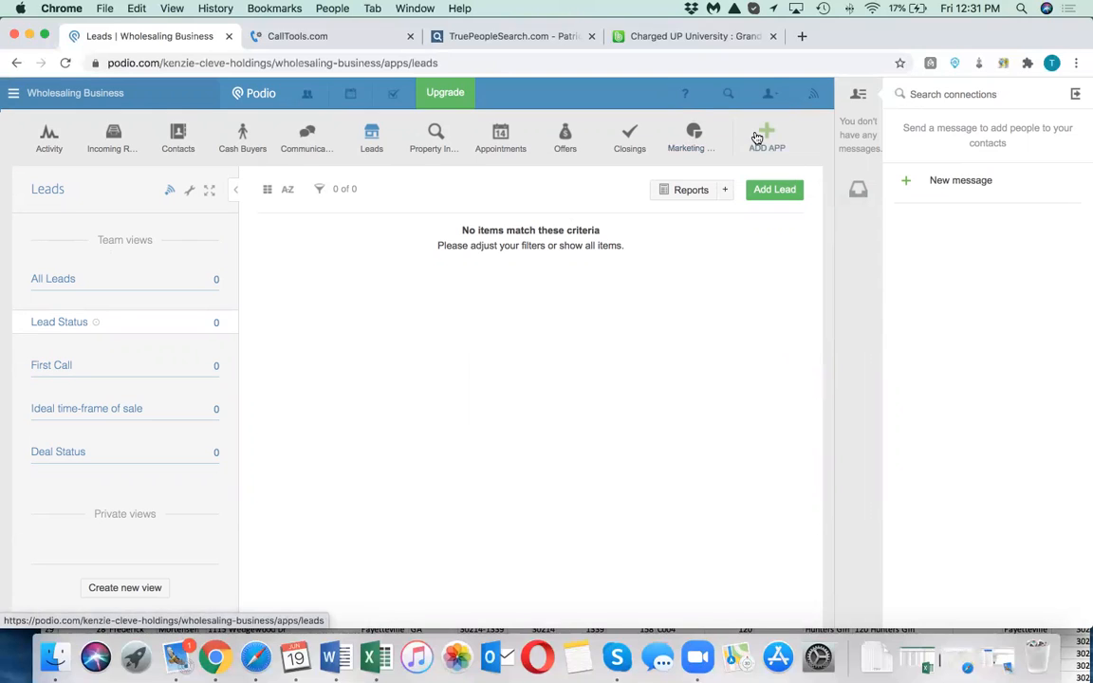
# Check the account menu's options and return to the Wholesaling Business workspace's activity page
pyautogui.click(772, 96)
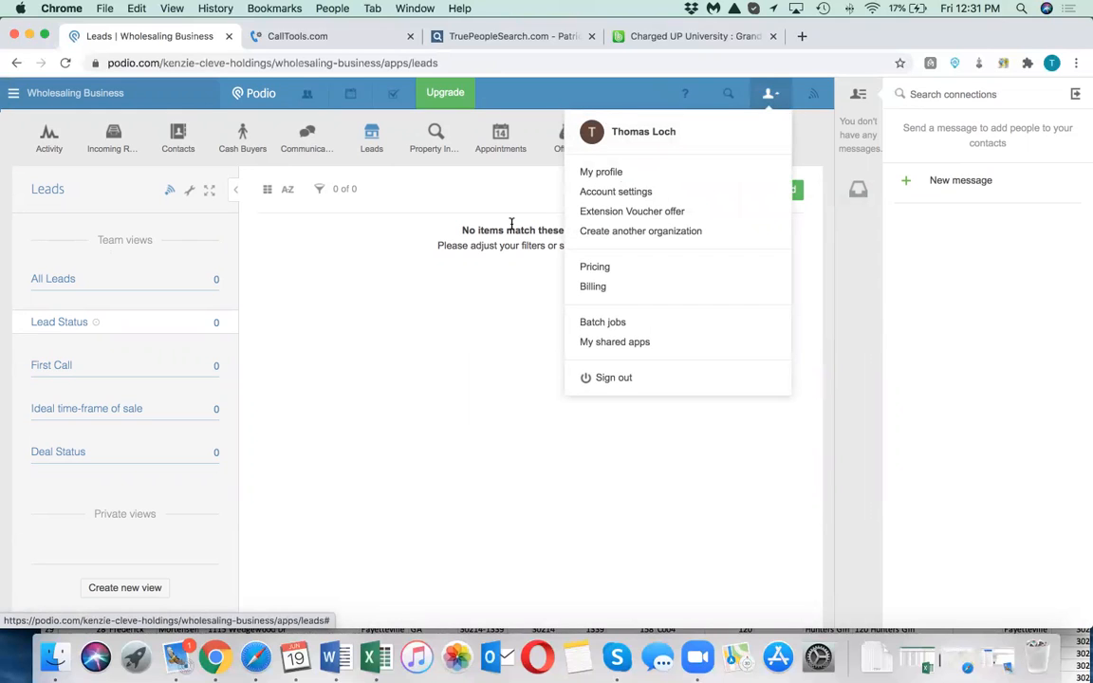
pyautogui.click(503, 308)
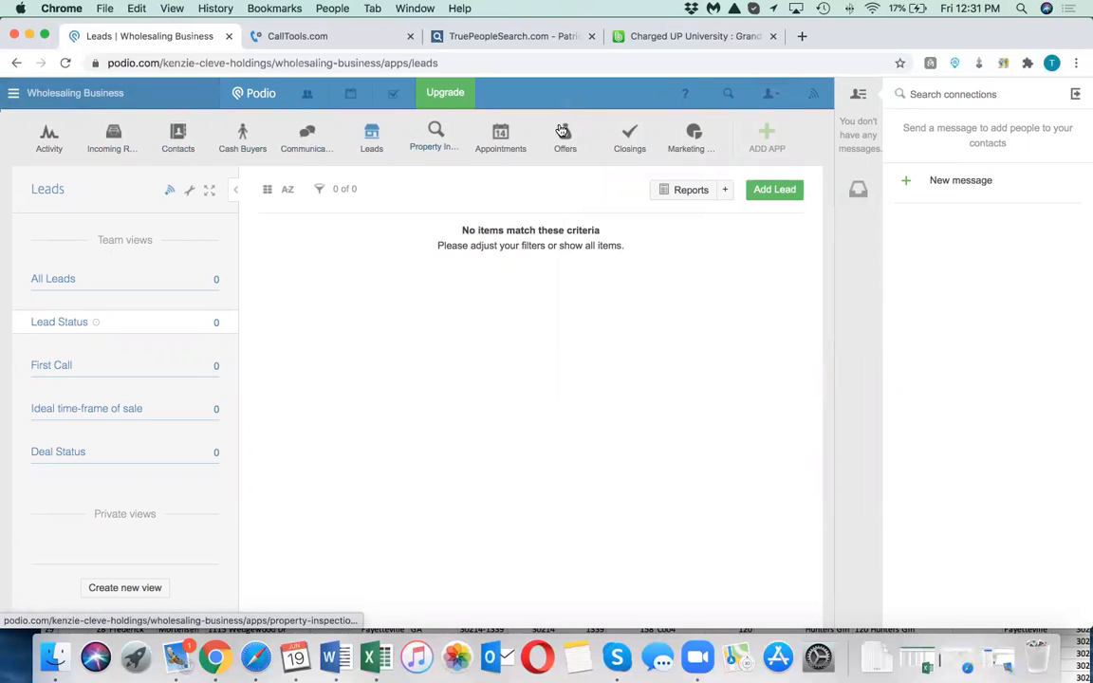
pyautogui.hscroll(-3, 356, 131)
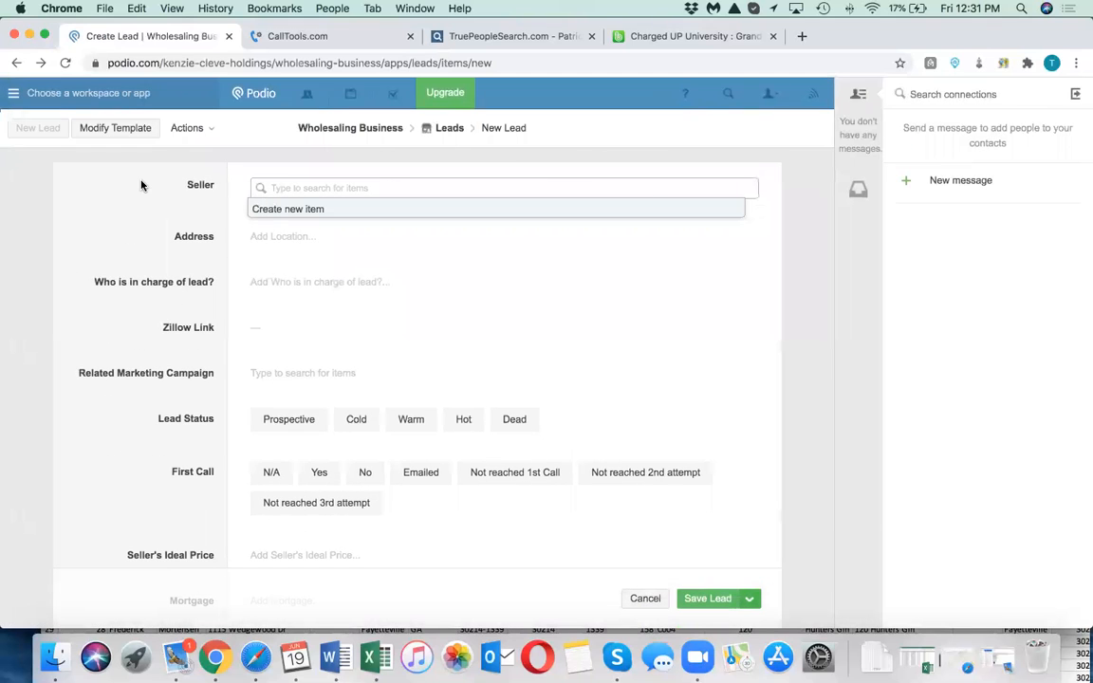
pyautogui.click(351, 128)
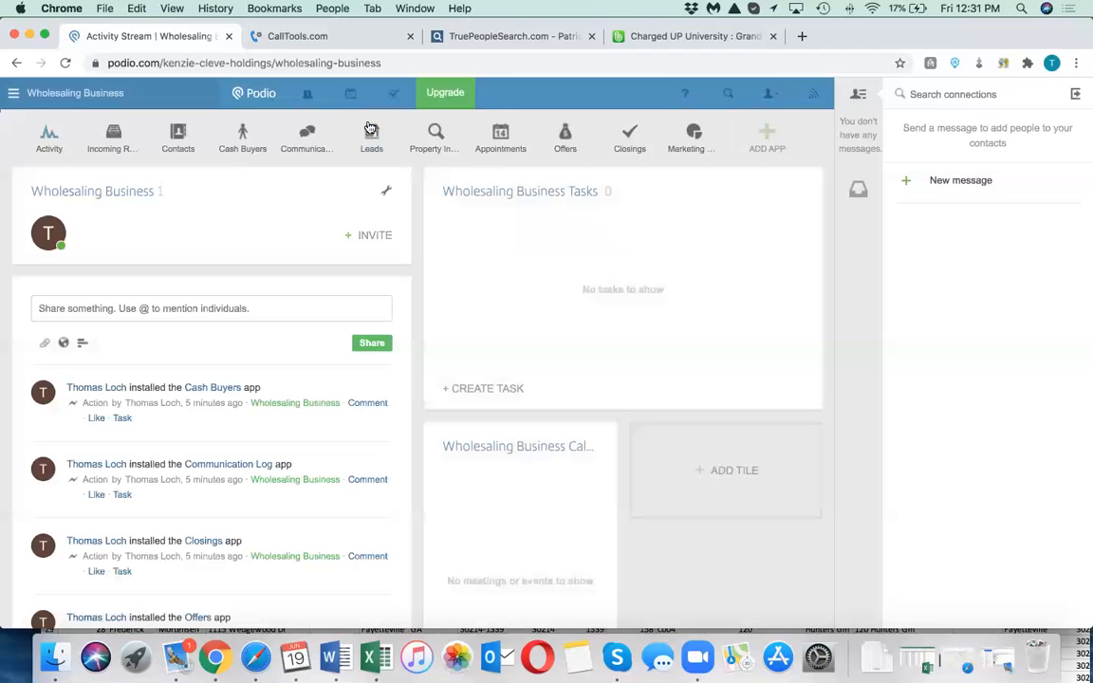